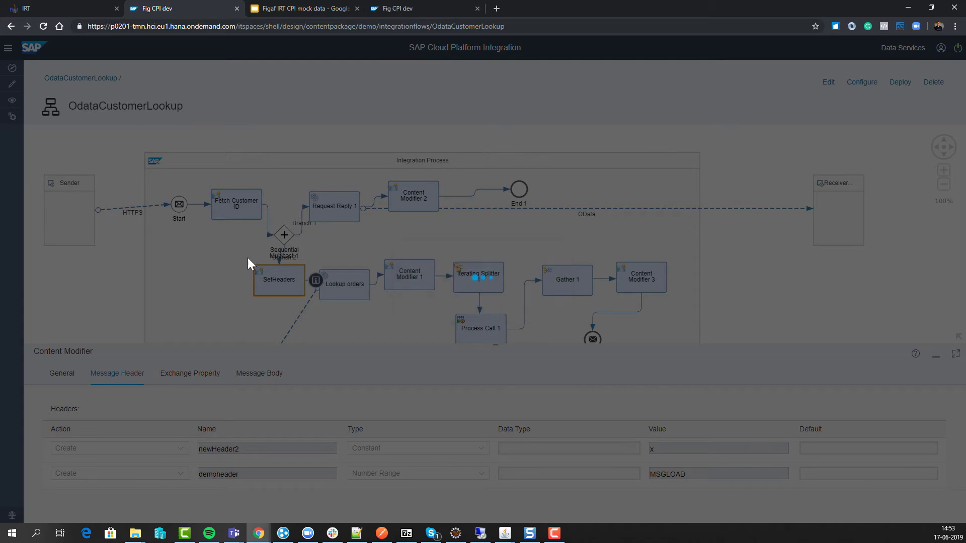
# Switch to Figaf IRT and synchronize the tracked objects of agent p0201.
pyautogui.click(561, 302)
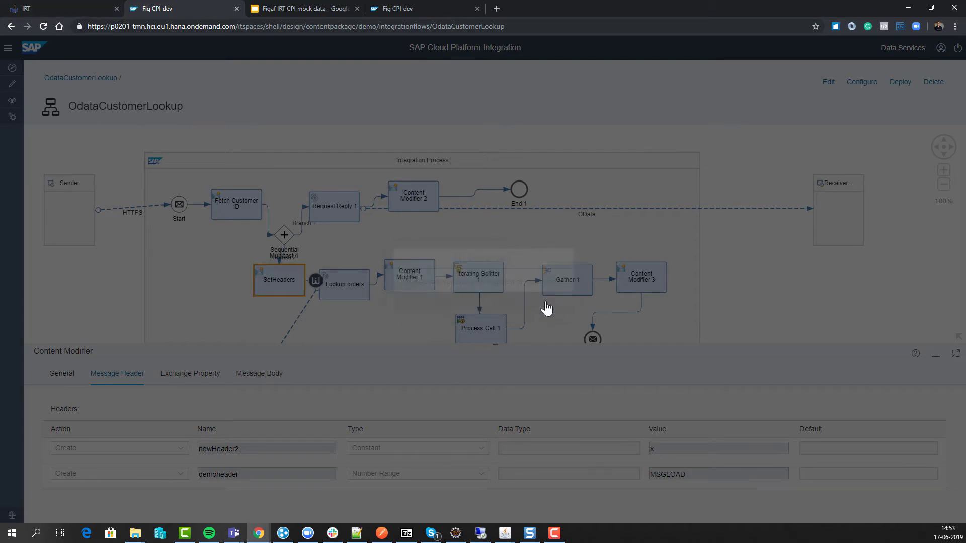
pyautogui.click(67, 11)
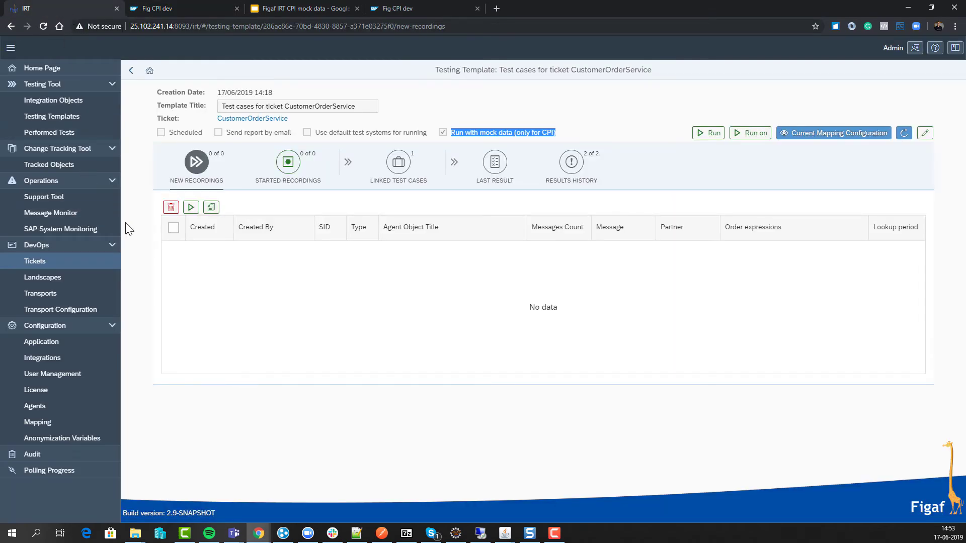
pyautogui.click(55, 168)
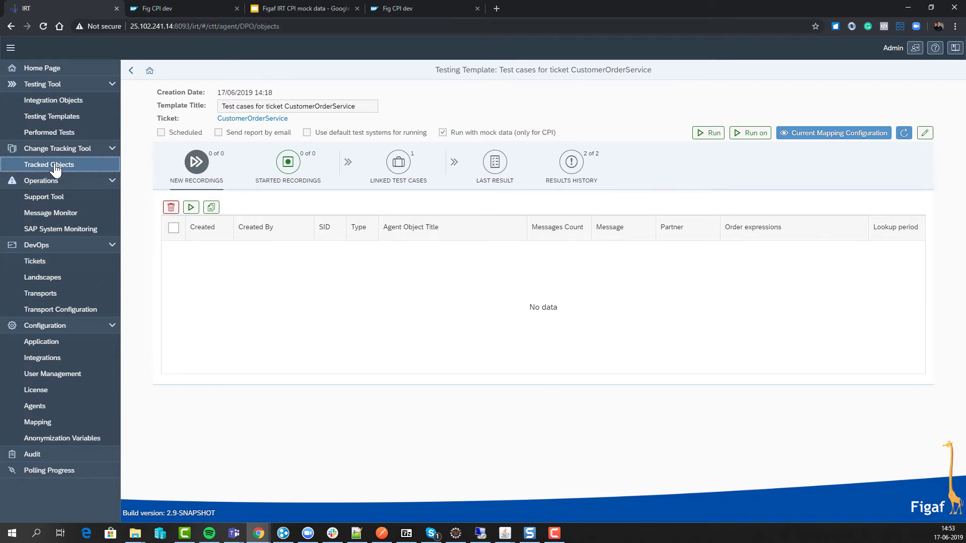
pyautogui.click(775, 147)
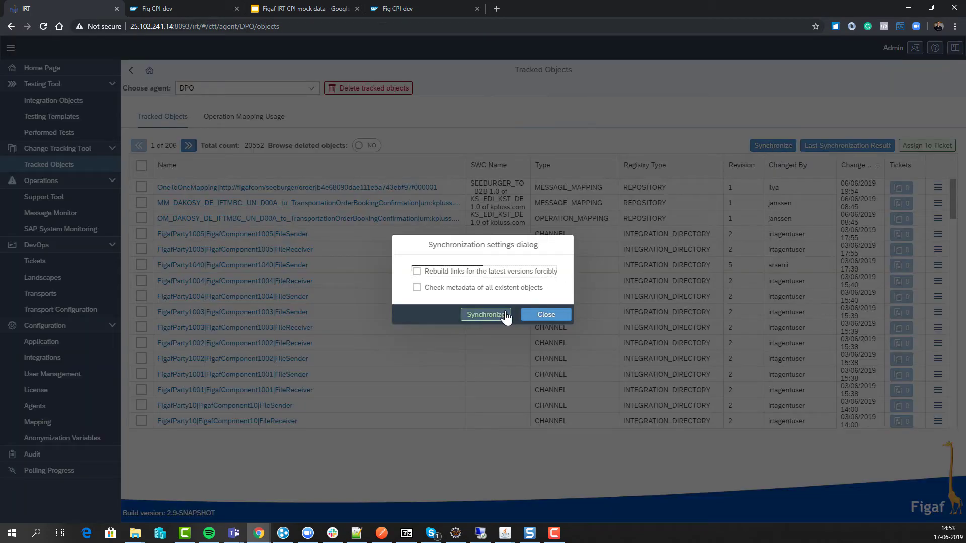
pyautogui.click(528, 313)
pyautogui.click(309, 88)
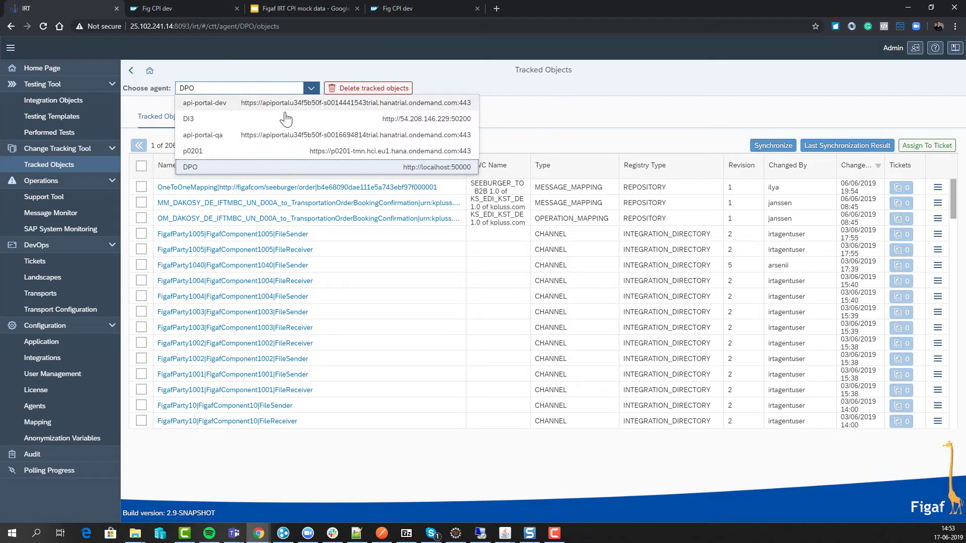
pyautogui.click(268, 153)
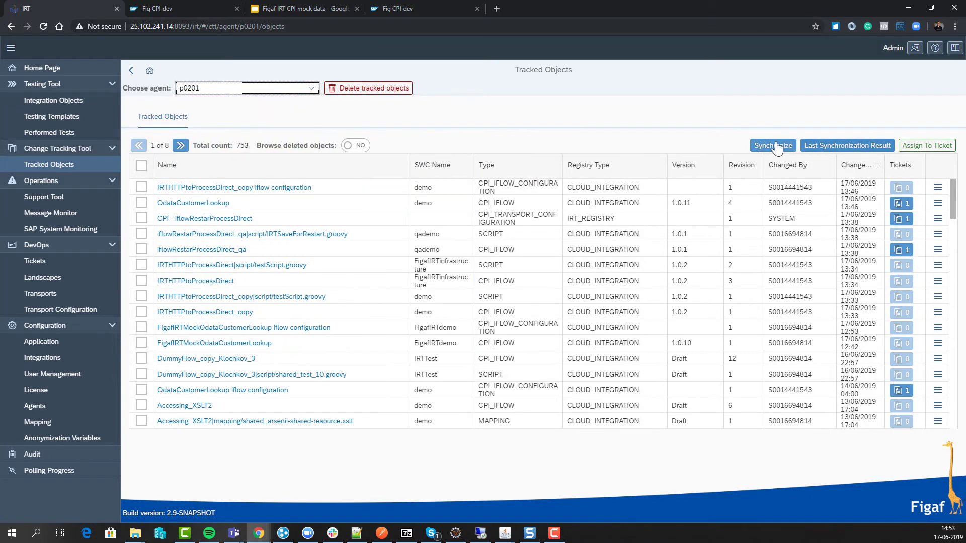
pyautogui.click(755, 147)
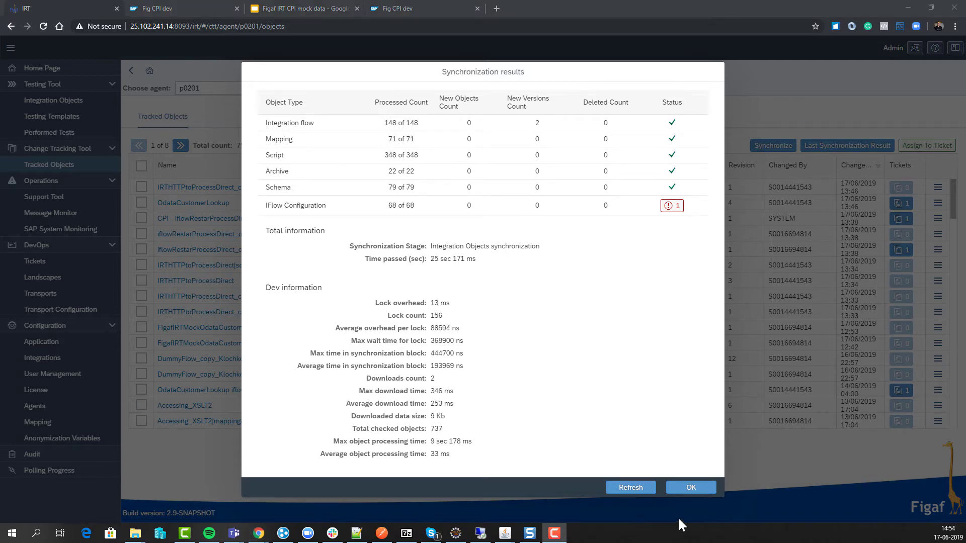
pyautogui.click(691, 487)
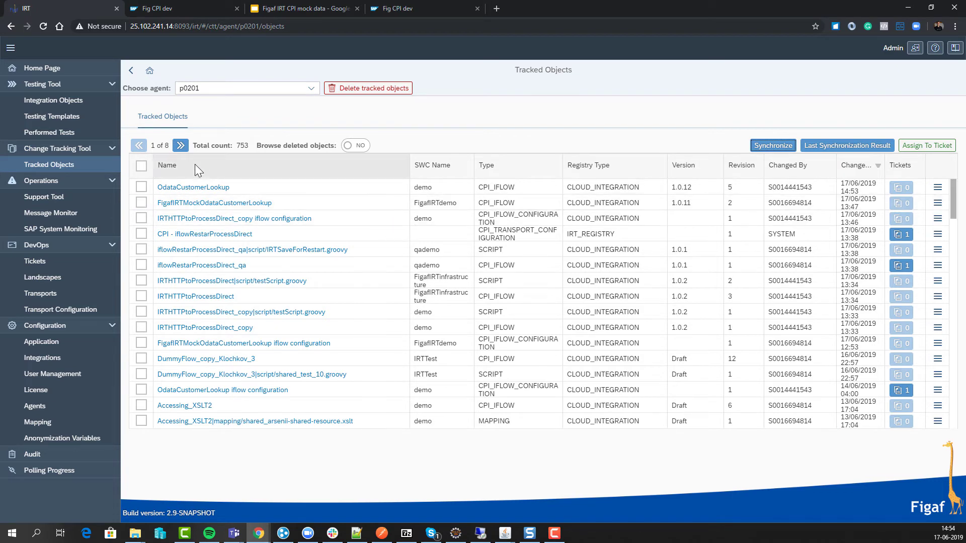
# Sort the testing tool's integration objects by most recent sync date and start a message recording request for OdataCustomerLookup.
pyautogui.click(63, 100)
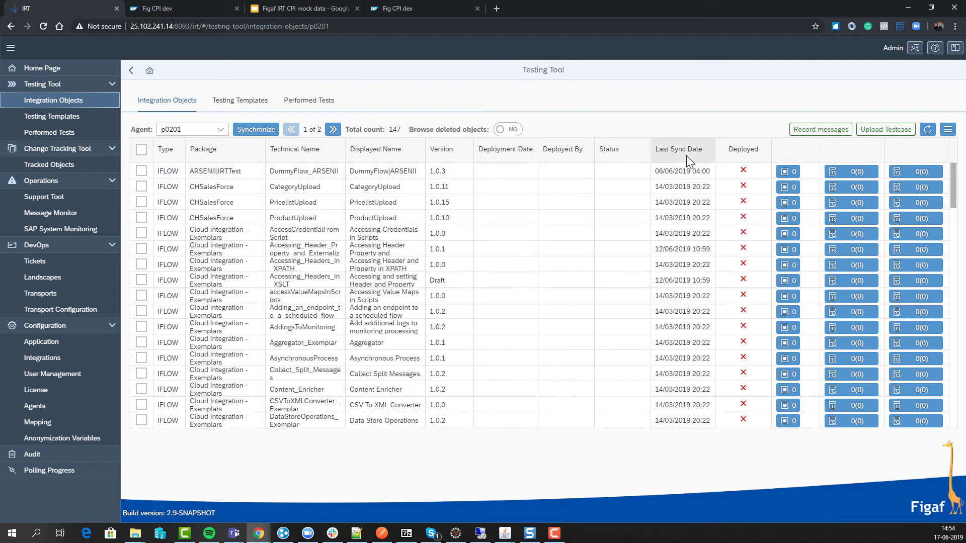
pyautogui.click(686, 156)
pyautogui.click(684, 186)
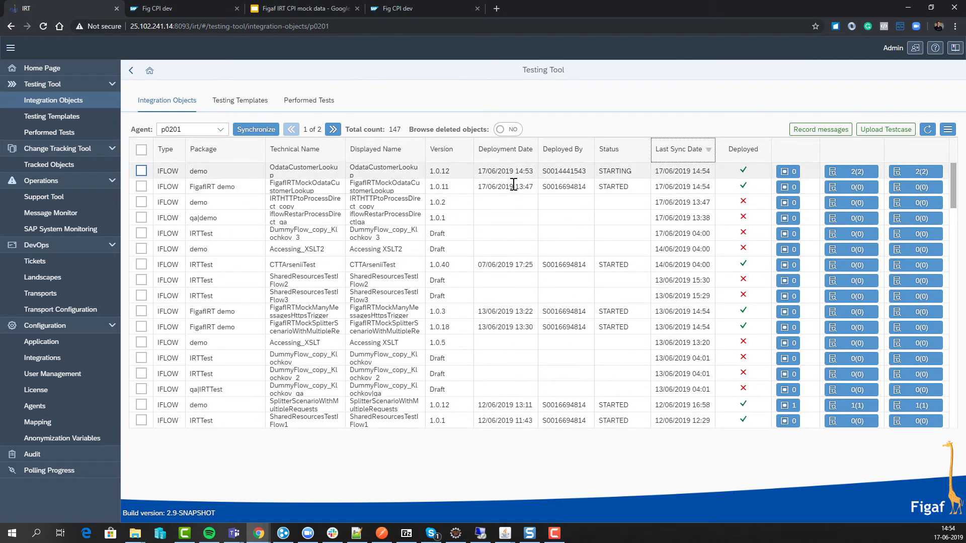
pyautogui.click(142, 171)
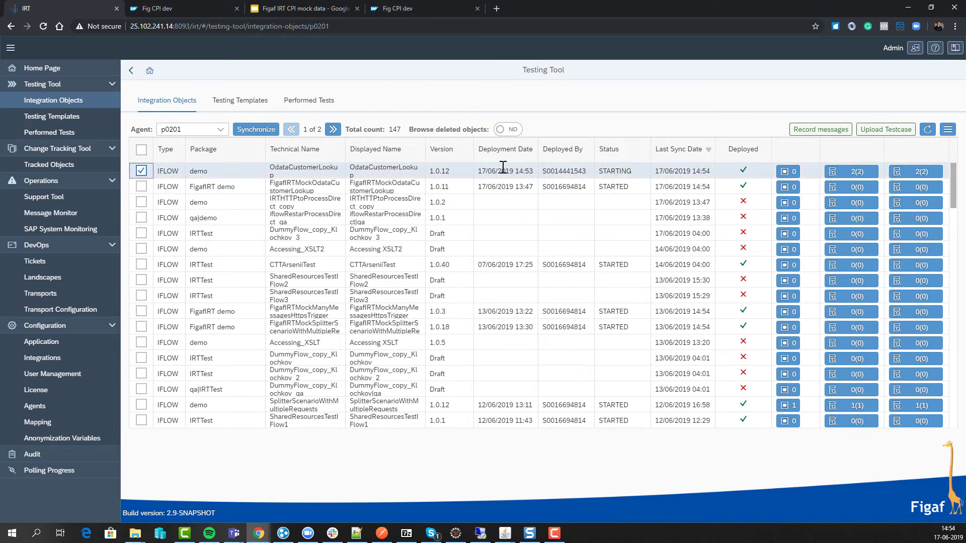
pyautogui.click(826, 132)
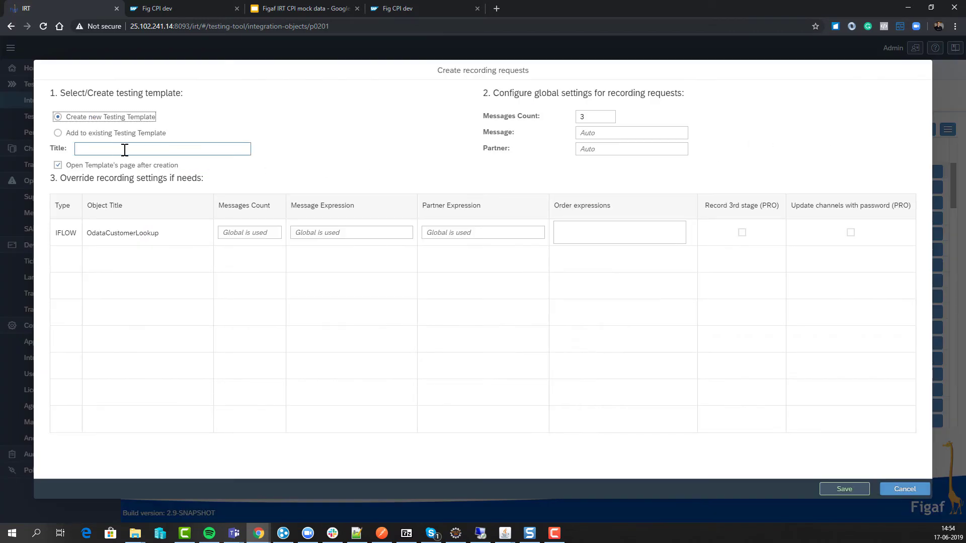
# Set the recording request's message count to 1 and assign it to the existing testing template CPI OdataCustomerLookup.
pyautogui.click(599, 118)
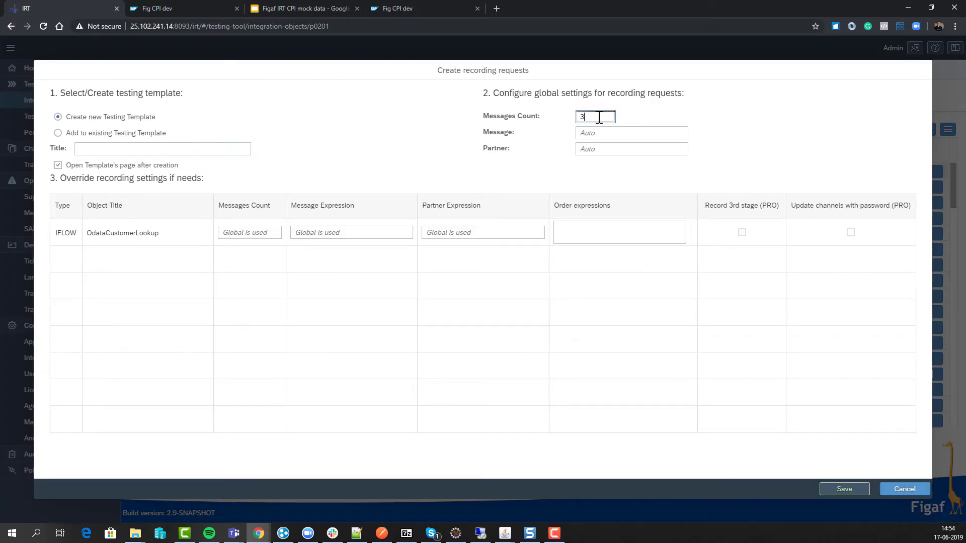
pyautogui.write('1')
pyautogui.click(164, 134)
pyautogui.click(243, 149)
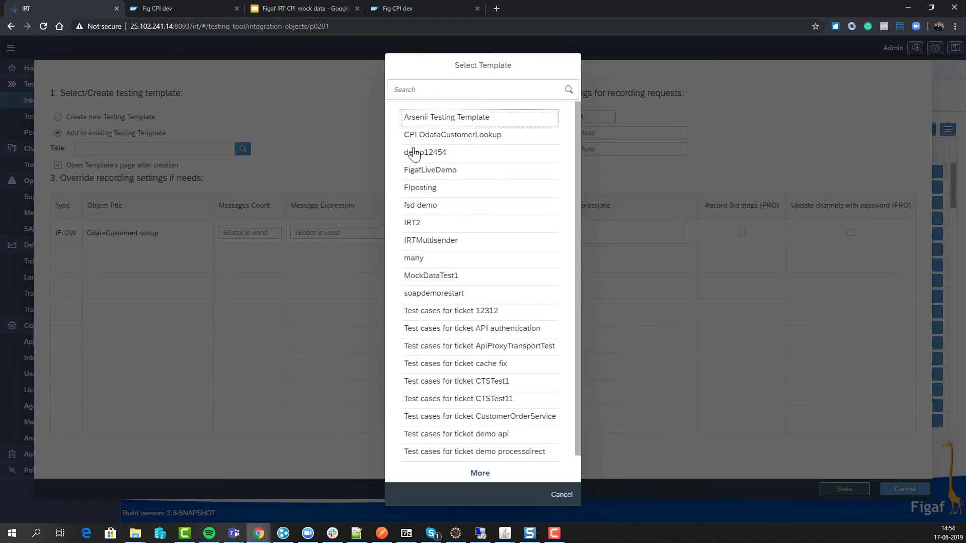
pyautogui.click(438, 133)
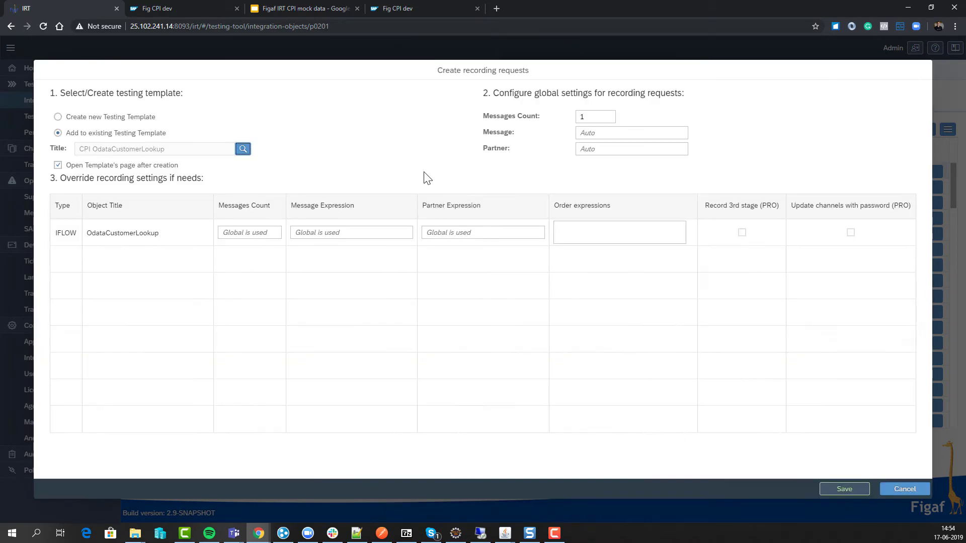
# Set the recording request's message to VideoDemo and save the request.
pyautogui.click(593, 131)
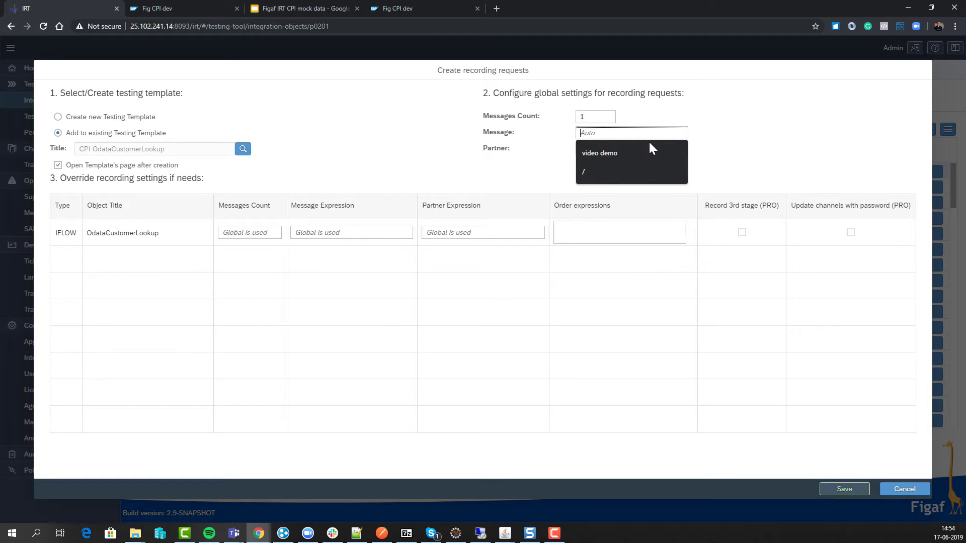
pyautogui.write('VideoDemo')
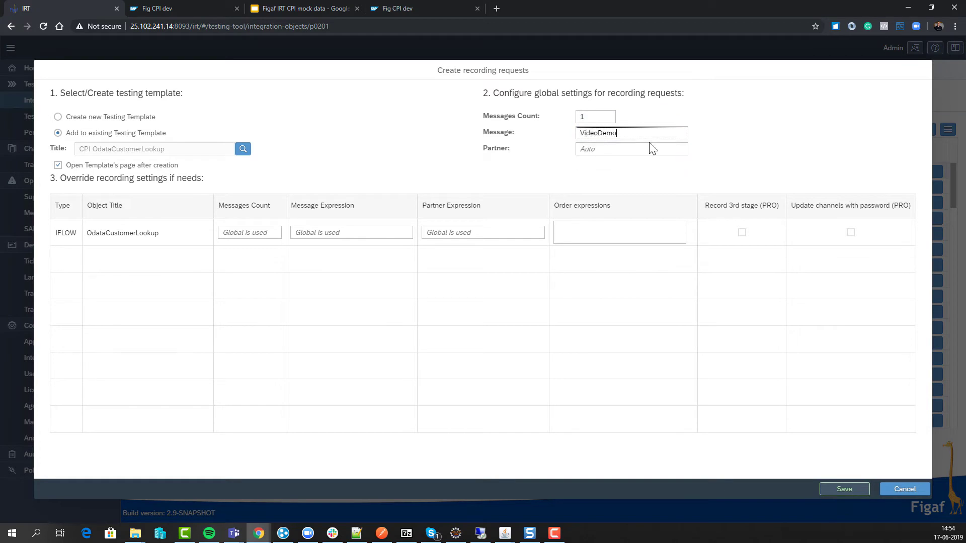
pyautogui.click(859, 495)
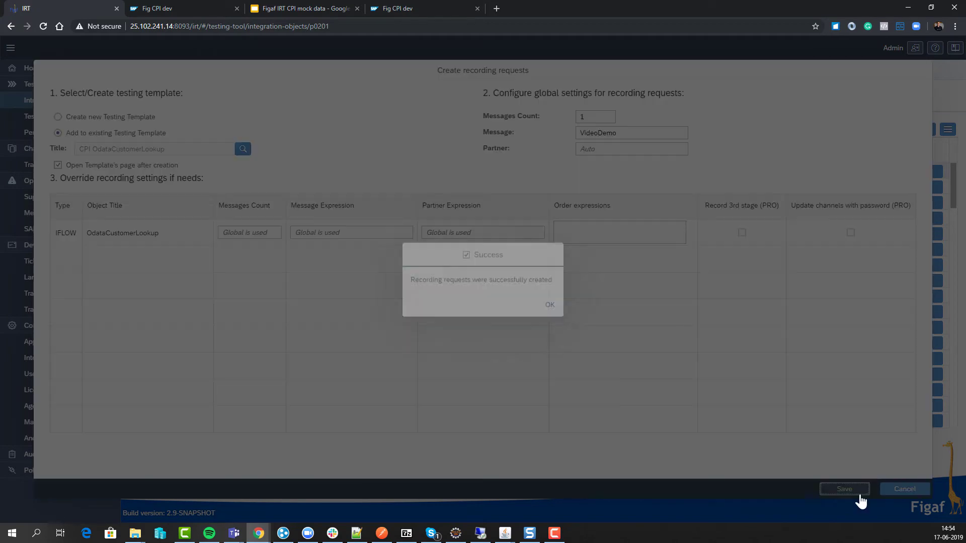
pyautogui.click(550, 304)
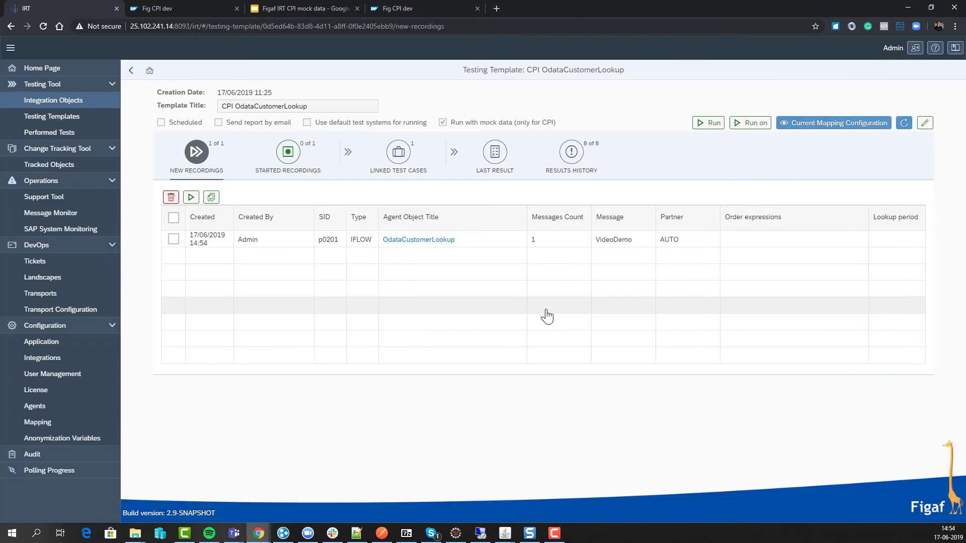
# Start the new OdataCustomerLookup recording and switch to Postman.
pyautogui.click(174, 240)
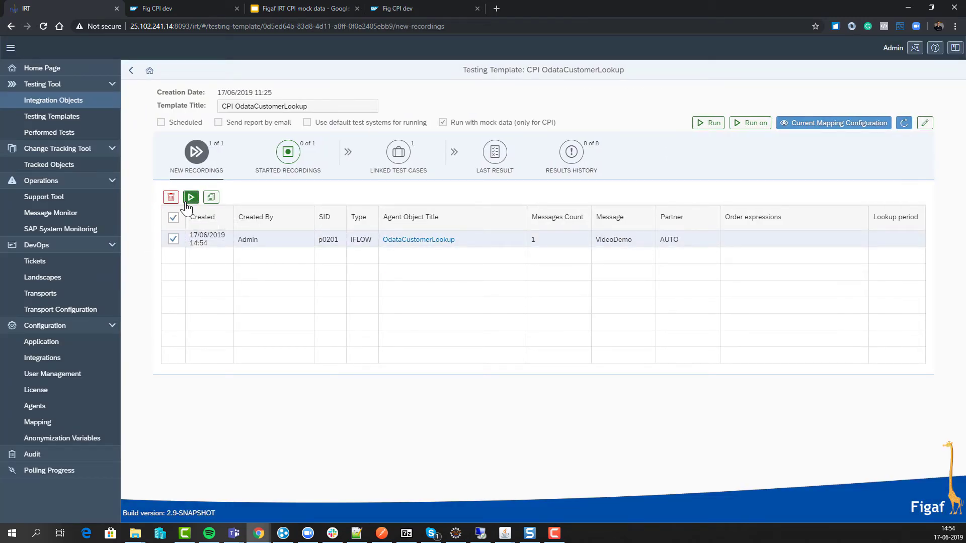
pyautogui.click(189, 201)
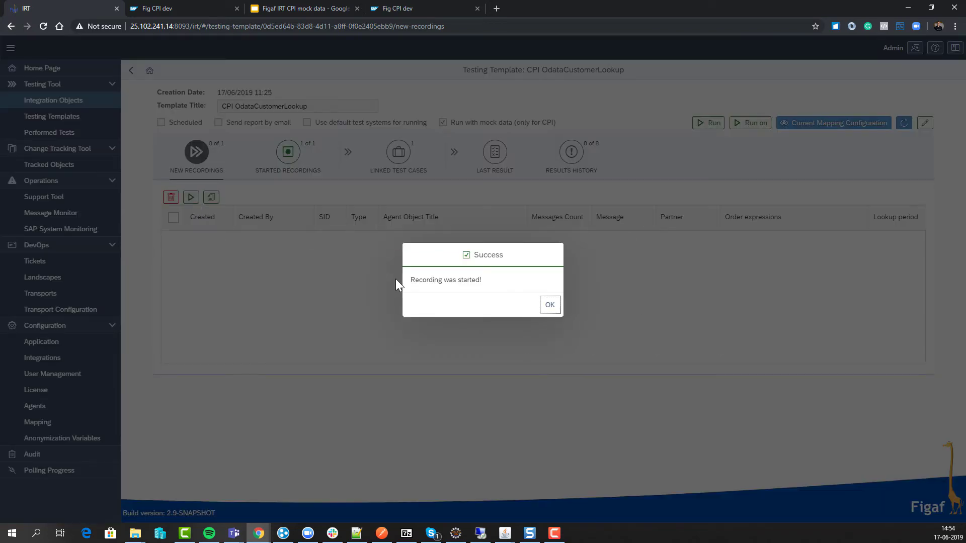
pyautogui.click(549, 304)
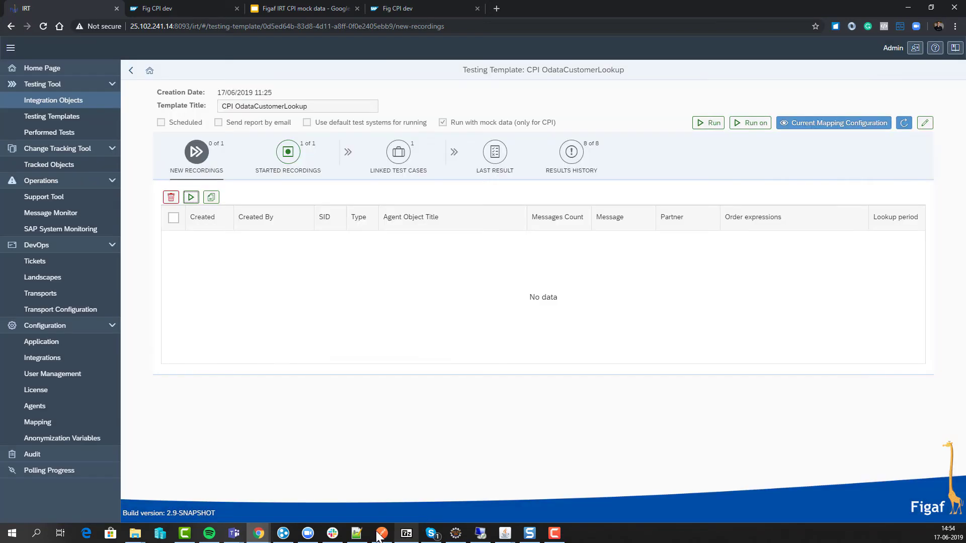
pyautogui.click(377, 534)
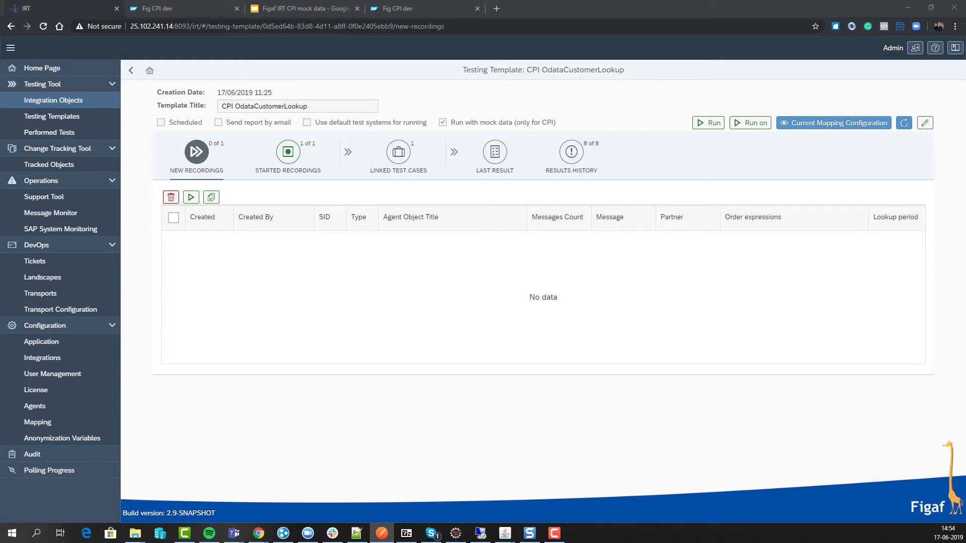
# Switch to SAP Cloud Platform Integration and examine the ID, general, connection and processing settings of Request Reply 1's OData receiver channel.
pyautogui.click(183, 8)
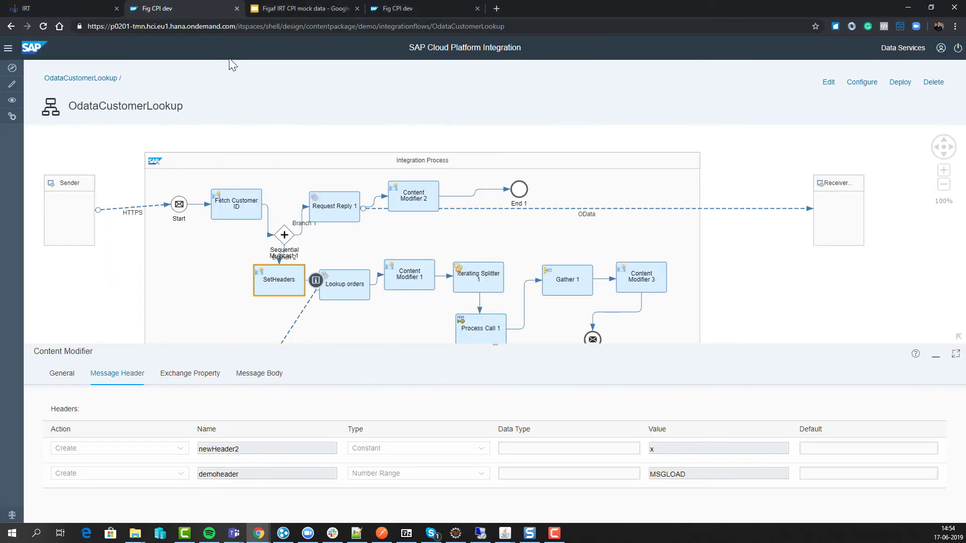
pyautogui.click(520, 208)
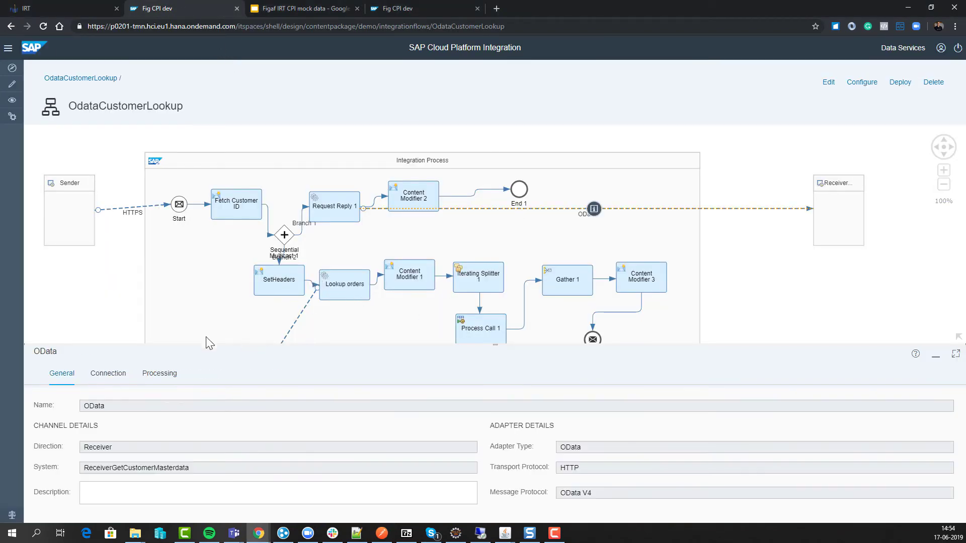
pyautogui.click(129, 375)
pyautogui.click(162, 378)
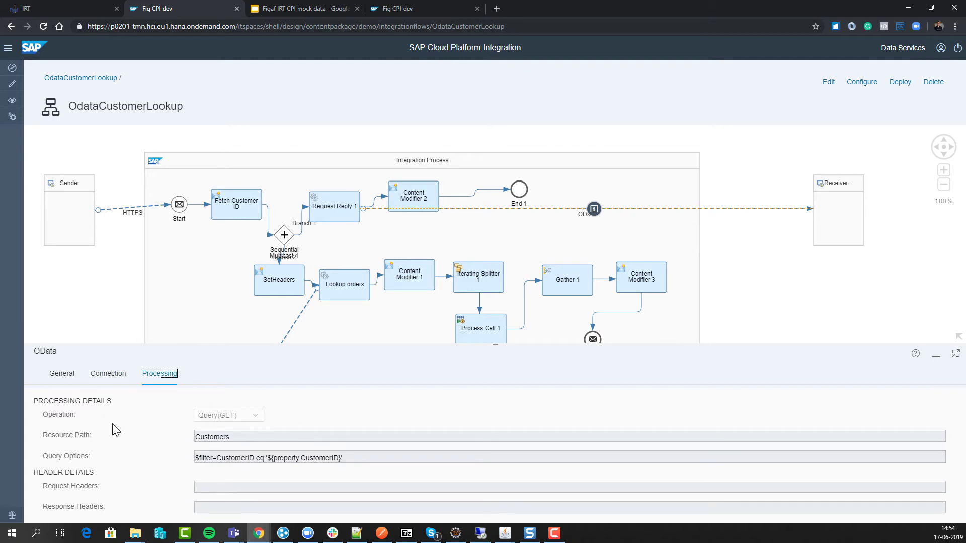
pyautogui.click(594, 209)
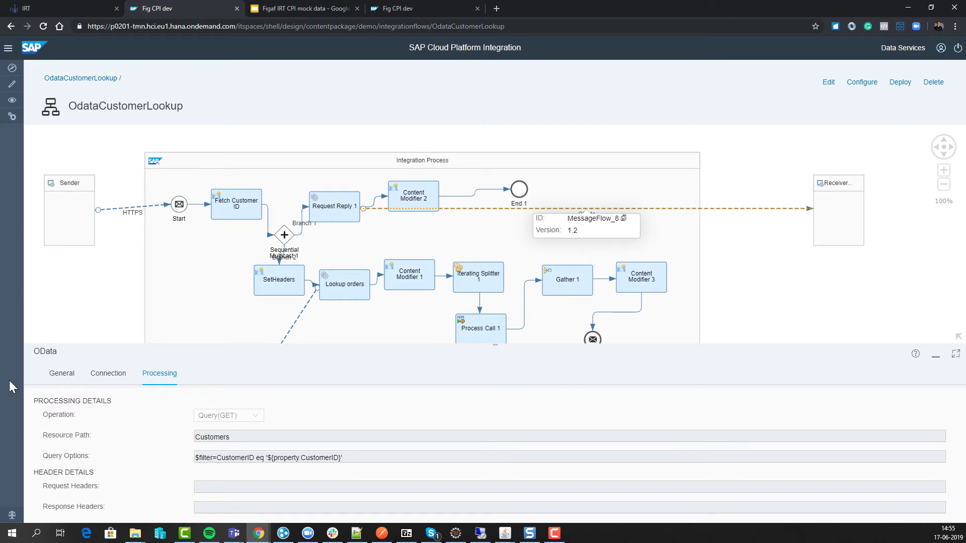
pyautogui.click(54, 378)
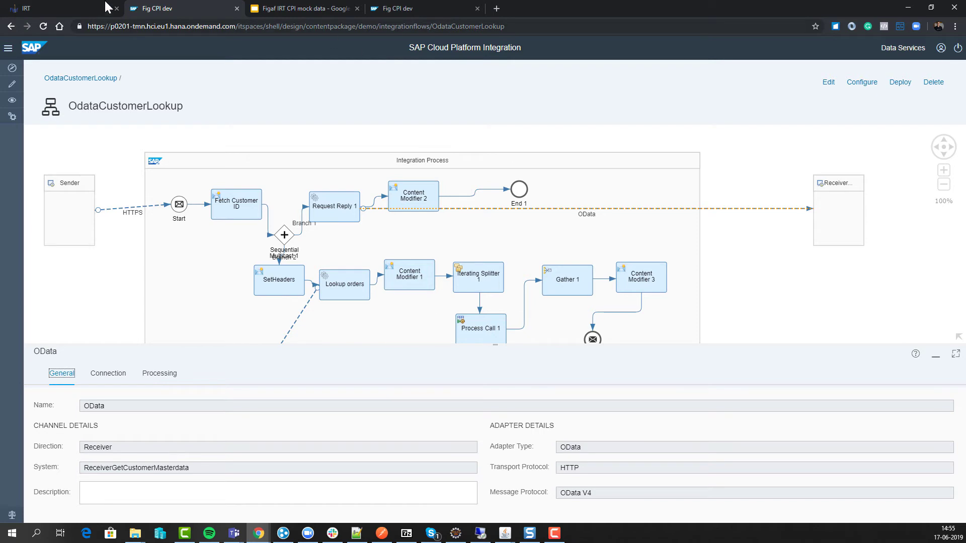
# Return to Figaf IRT and poll the remote messages for the started OdataCustomerLookup recording.
pyautogui.click(71, 9)
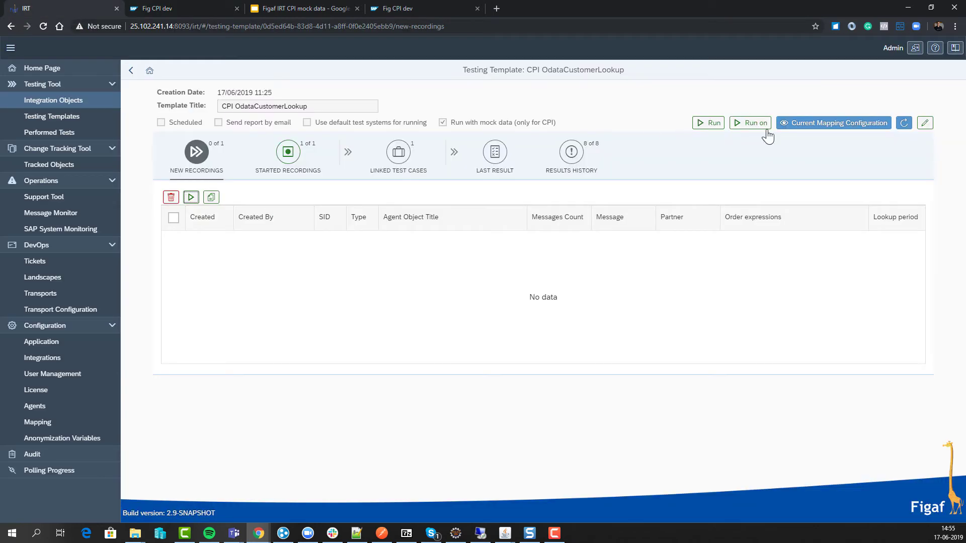
pyautogui.click(288, 152)
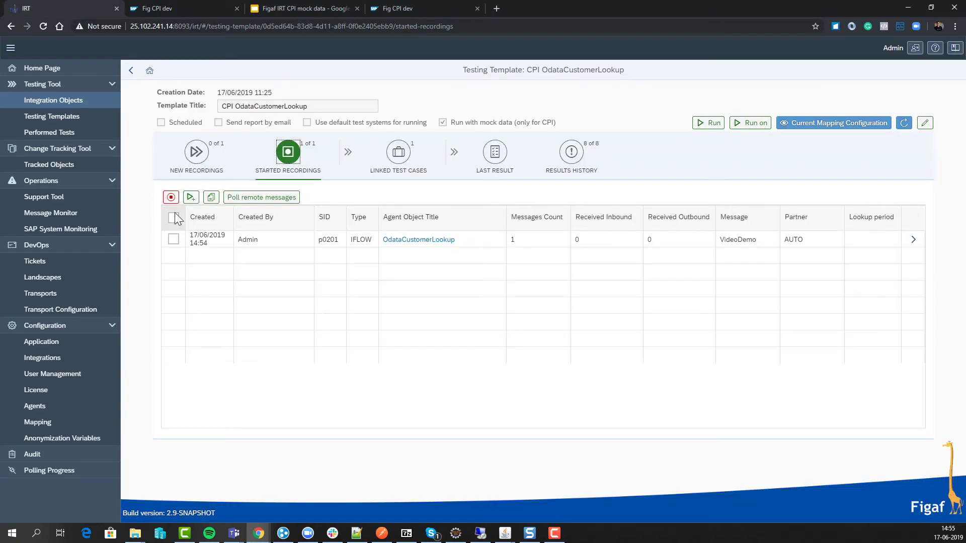
pyautogui.click(173, 217)
pyautogui.click(235, 201)
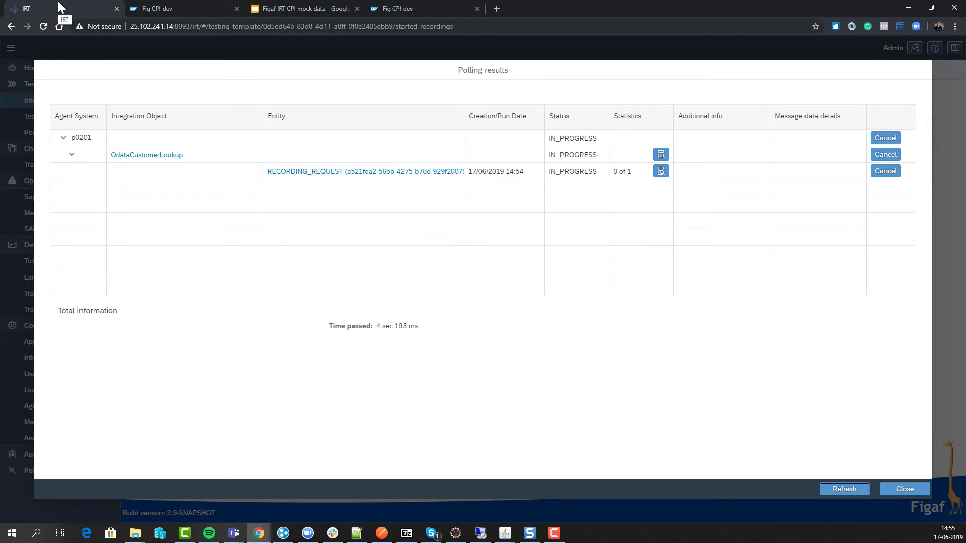
# Duplicate the SAP Cloud Platform Integration page and view the message processing monitor for all integration flows of the past hour.
pyautogui.click(162, 8)
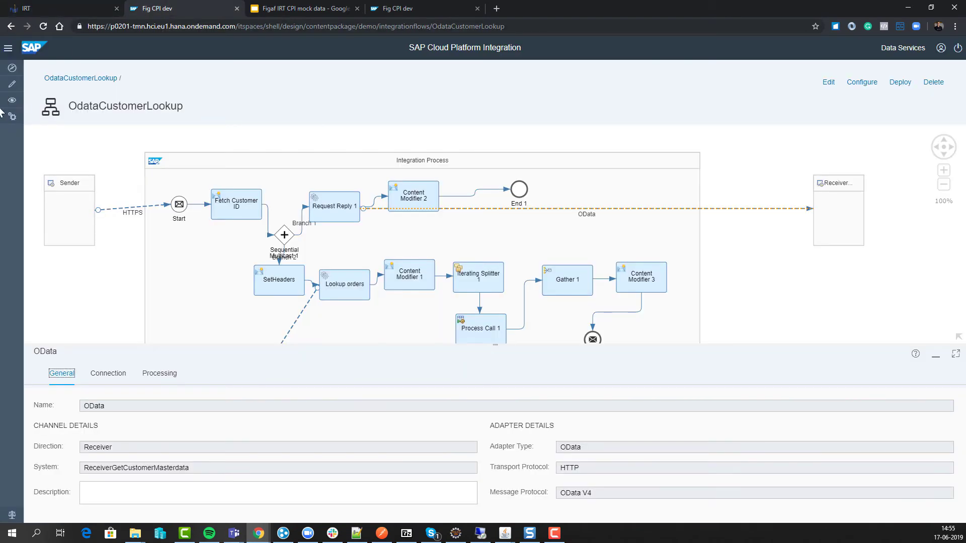
pyautogui.rightClick(159, 7)
pyautogui.click(207, 43)
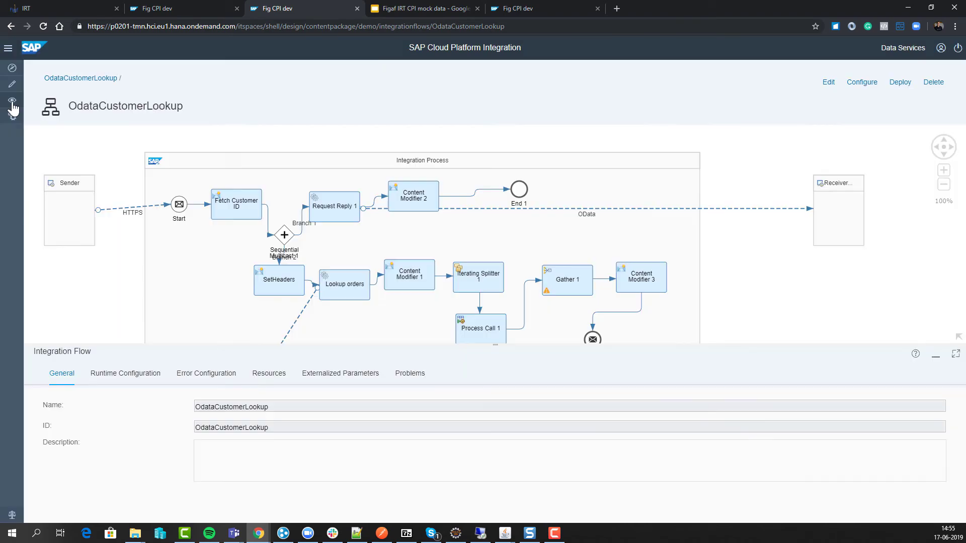
pyautogui.click(12, 102)
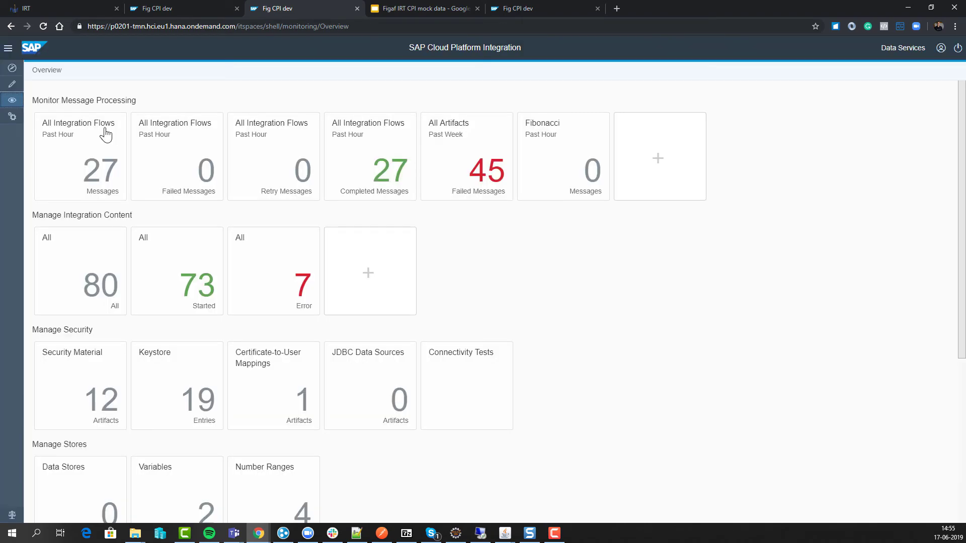
pyautogui.click(102, 140)
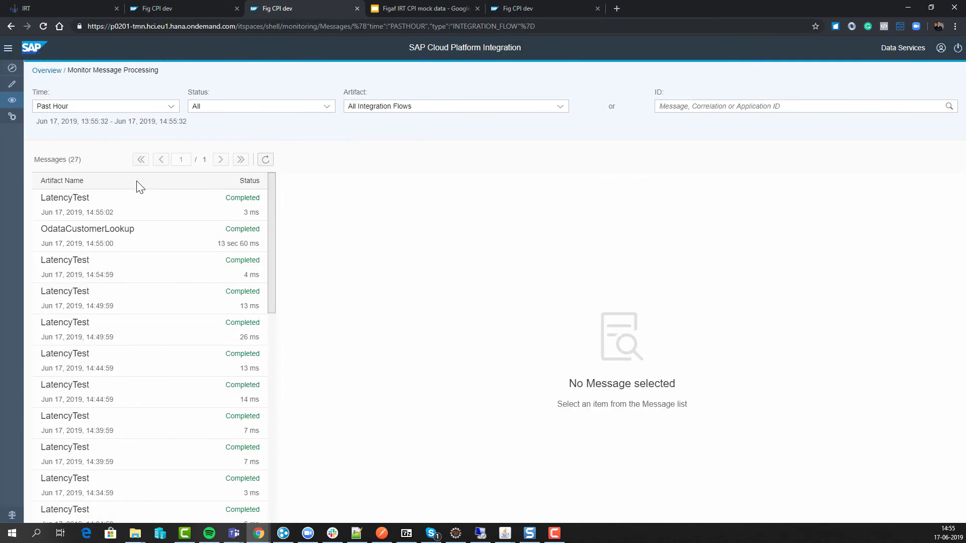
# Open the trace-level message processing run of the OdataCustomerLookup message.
pyautogui.click(145, 243)
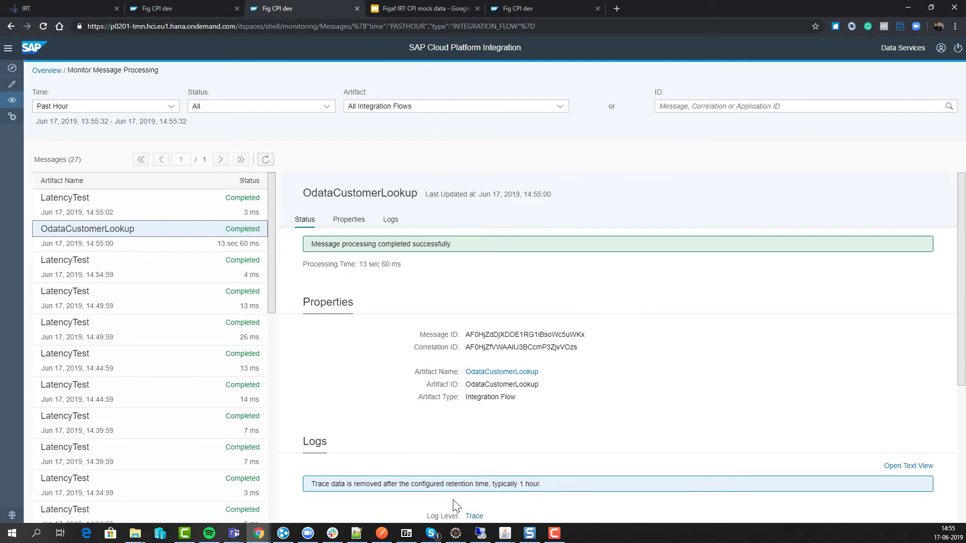
pyautogui.scroll(-2, 457, 503)
pyautogui.click(474, 416)
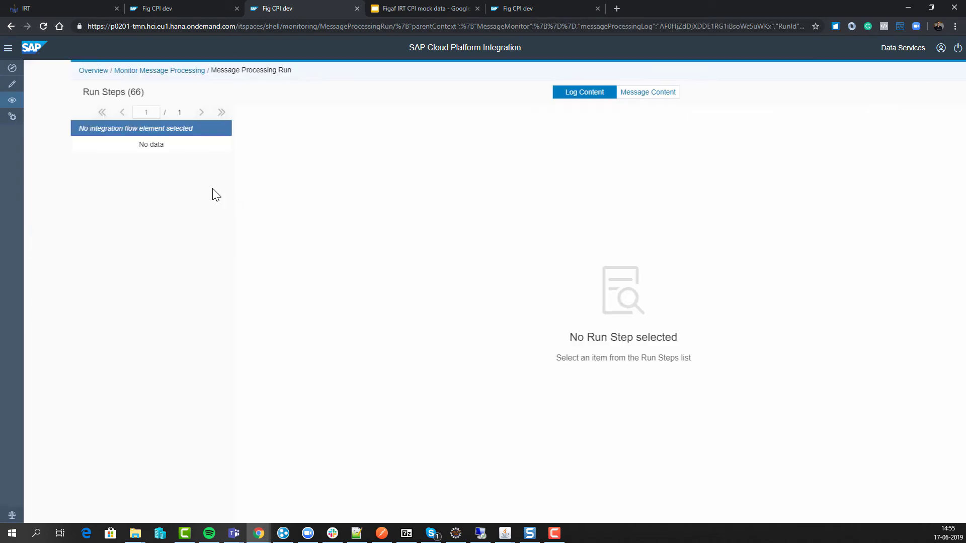
# Return to Figaf IRT, check the additional statistics of the OdataCustomerLookup recording request and close the polling results.
pyautogui.click(62, 12)
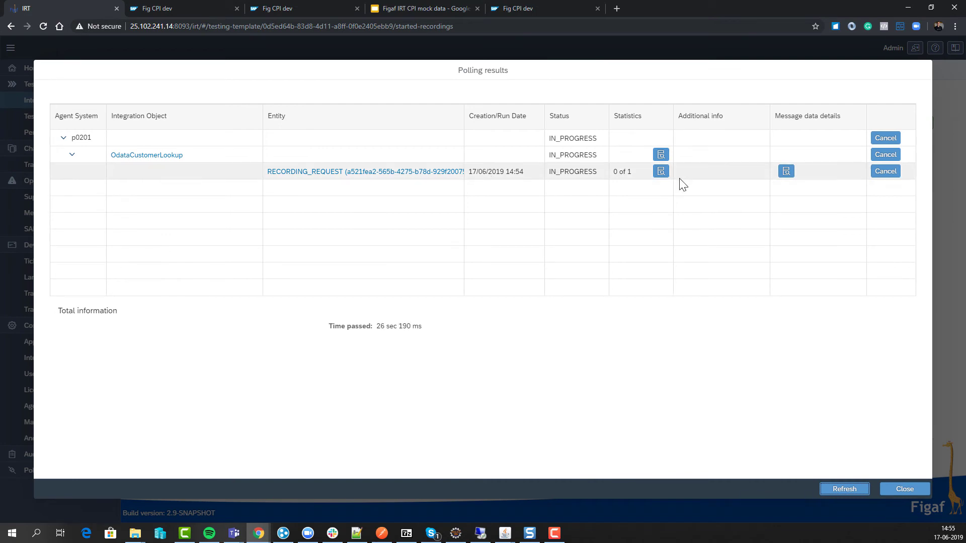
pyautogui.click(665, 173)
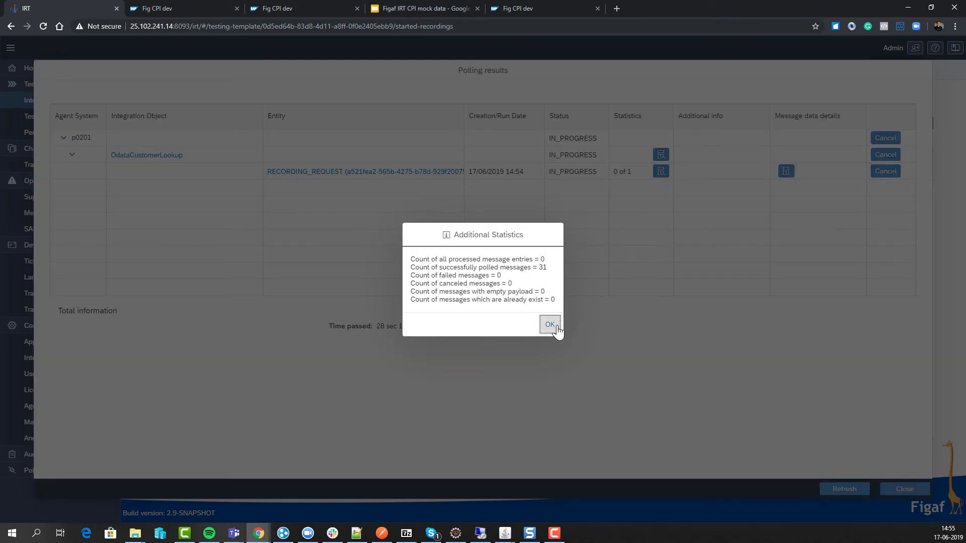
pyautogui.click(550, 324)
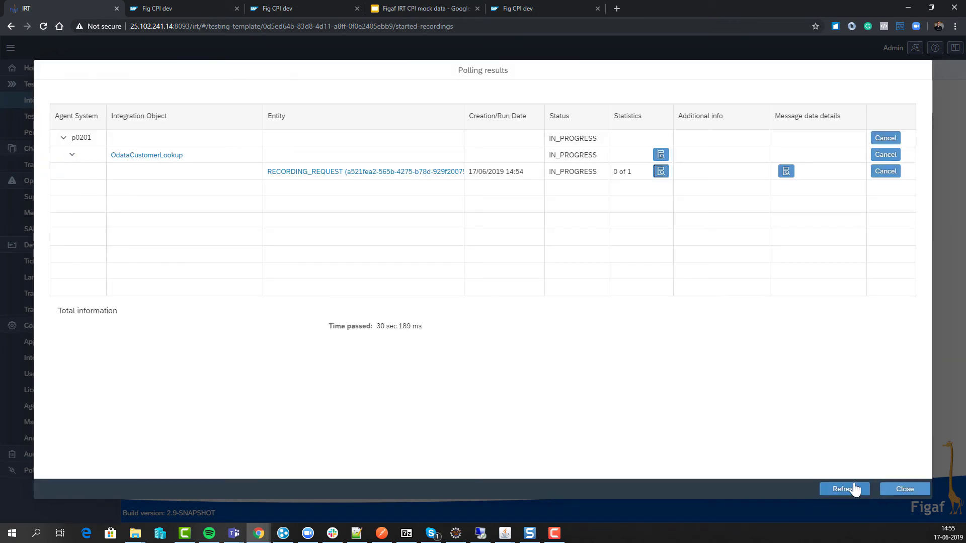
pyautogui.click(917, 490)
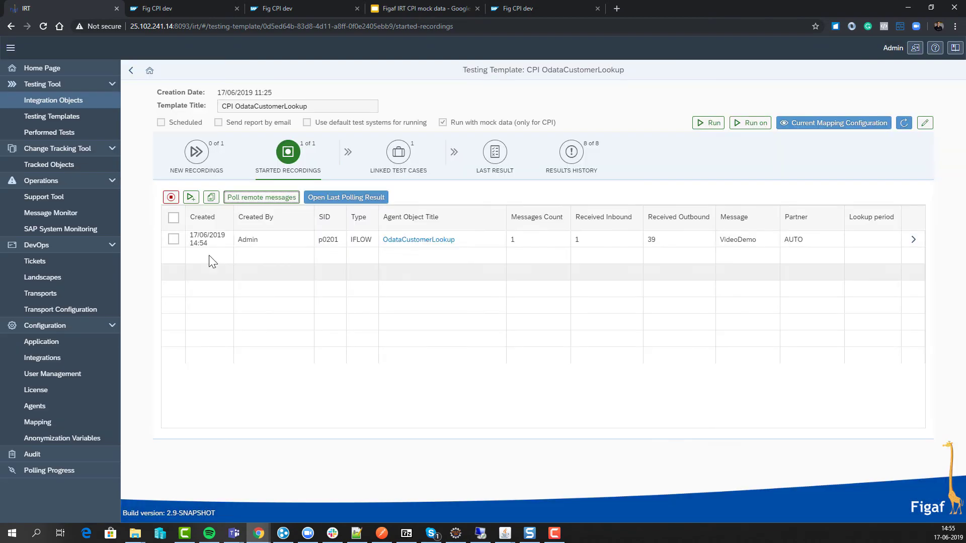
# Create a REGRESSION test case with a message count of 1 from the started OdataCustomerLookup recording.
pyautogui.click(173, 239)
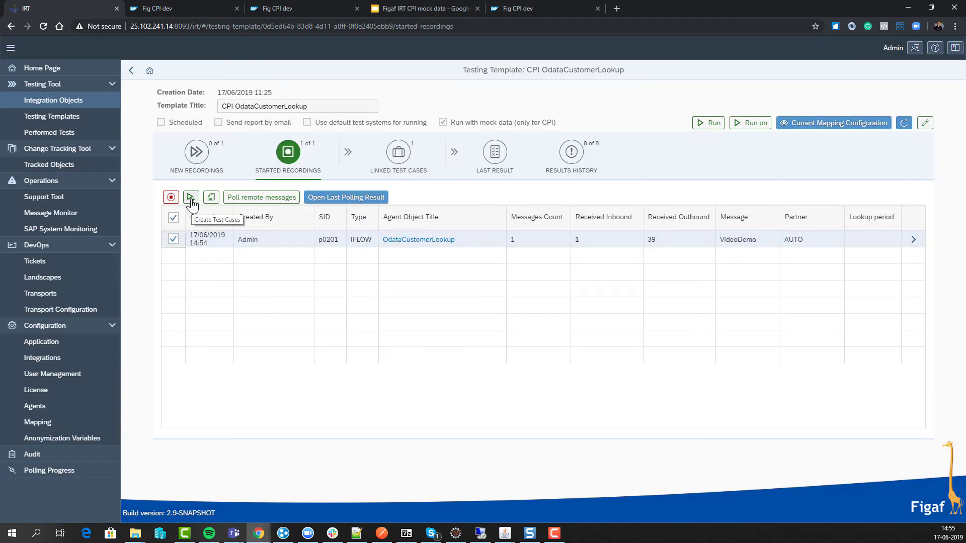
pyautogui.click(191, 198)
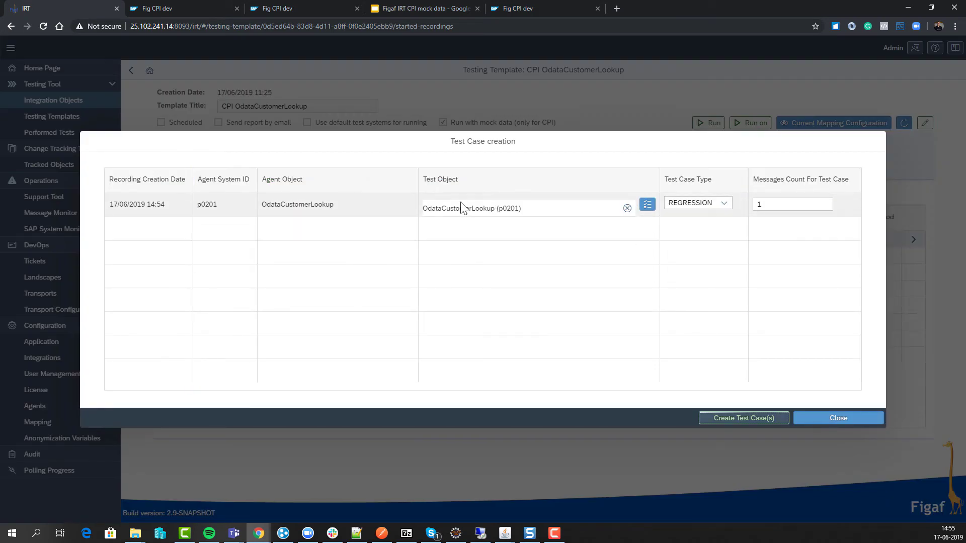
pyautogui.click(739, 420)
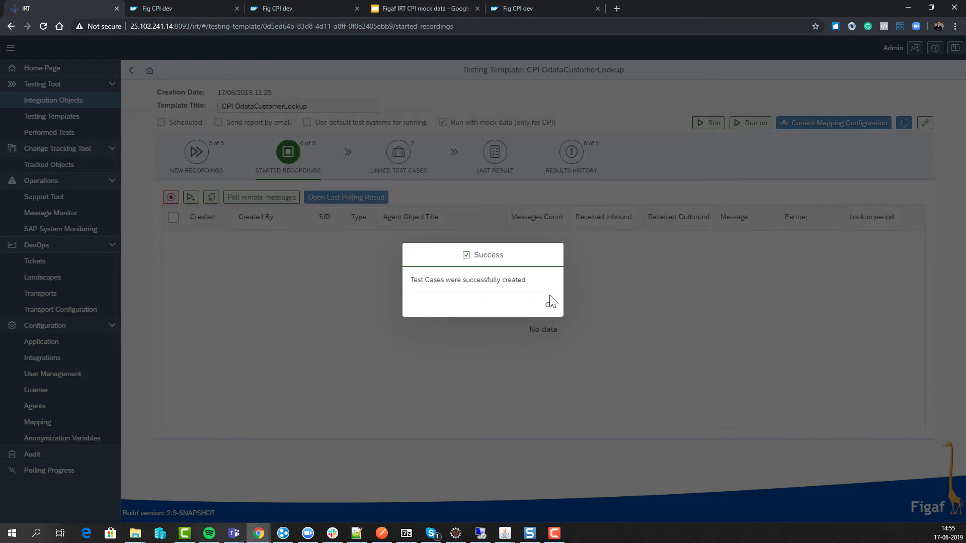
pyautogui.click(549, 304)
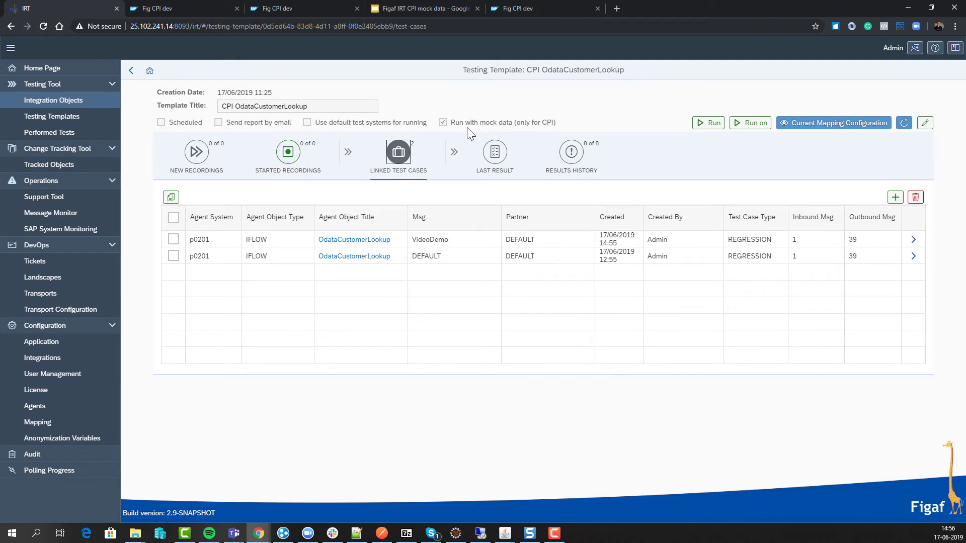
# Select the linked VideoDemo test case and run the CPI OdataCustomerLookup testing template with mock data.
pyautogui.click(173, 239)
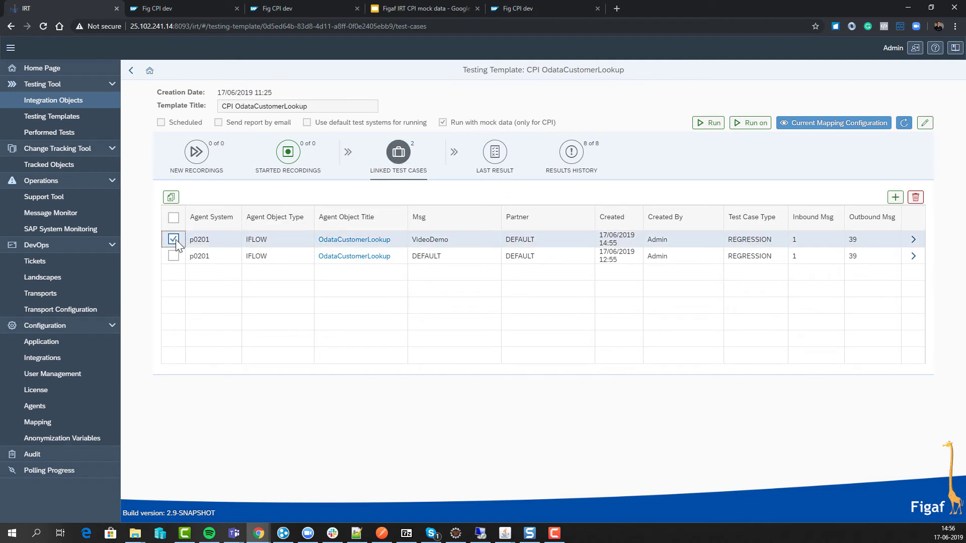
pyautogui.click(713, 124)
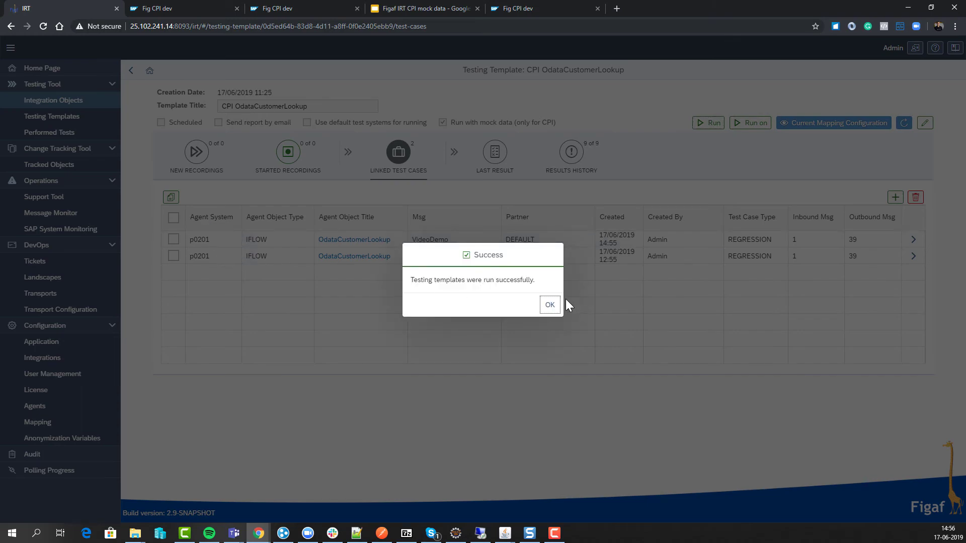
pyautogui.click(550, 305)
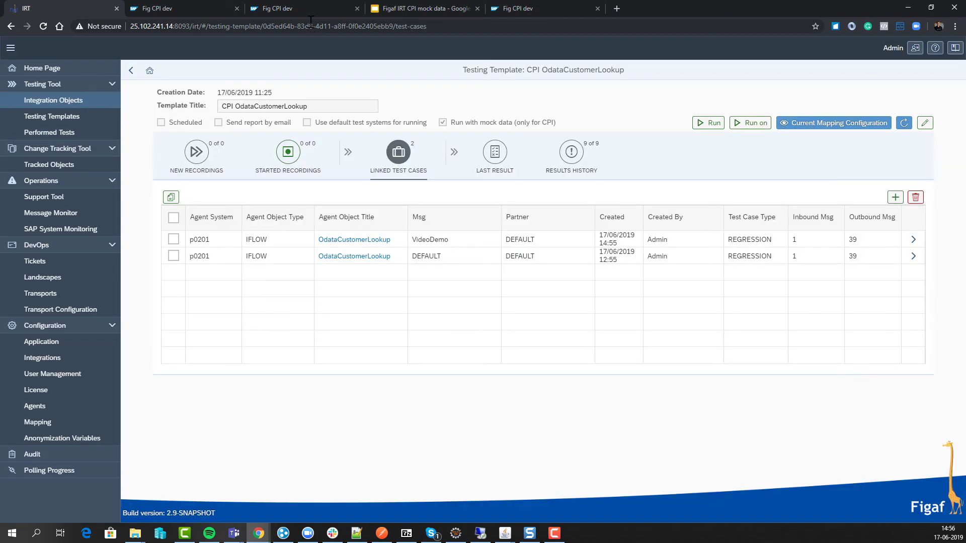
# Switch to SAP Cloud Platform Integration, reload the FigafIRTMockOdataCustomerLookup integration flow and examine the message headers of SetHeaders.
pyautogui.click(300, 6)
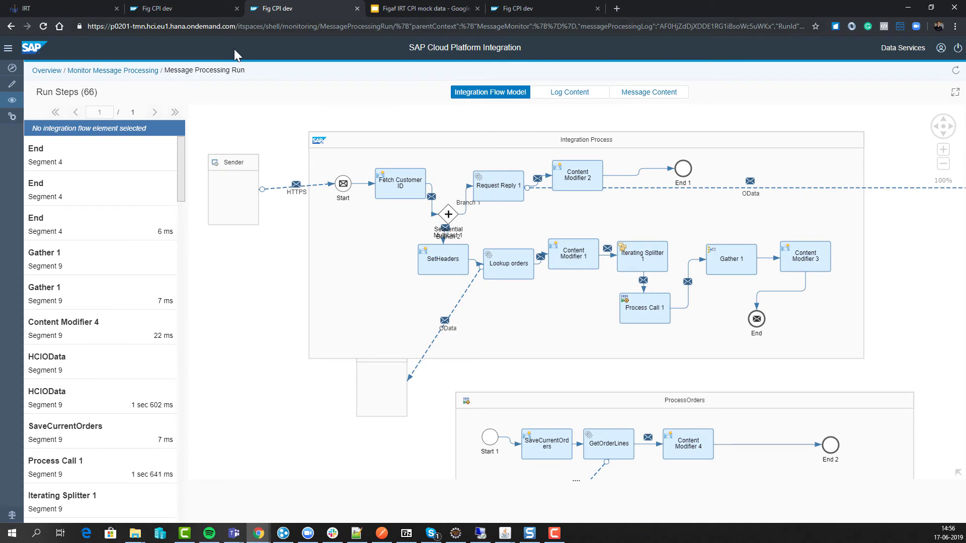
pyautogui.click(536, 9)
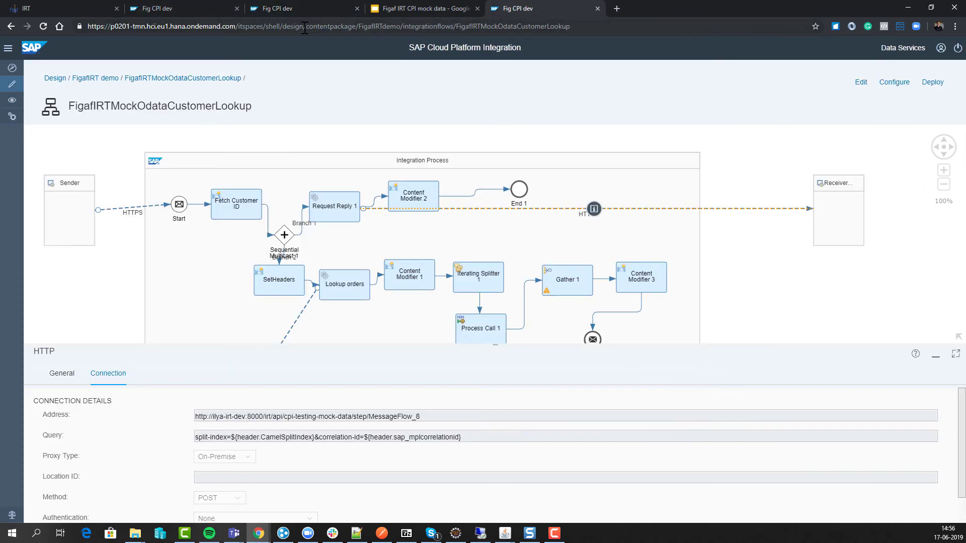
pyautogui.click(305, 29)
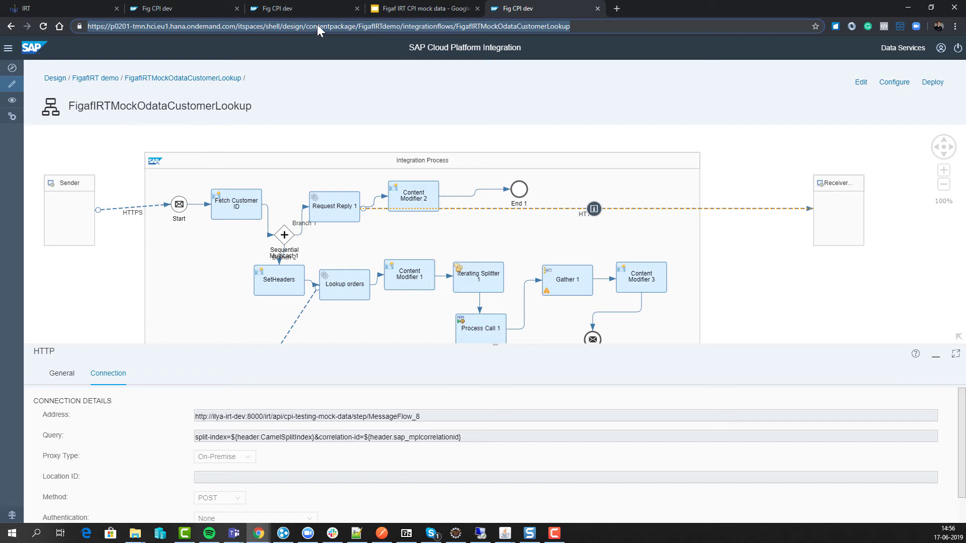
pyautogui.click(316, 27)
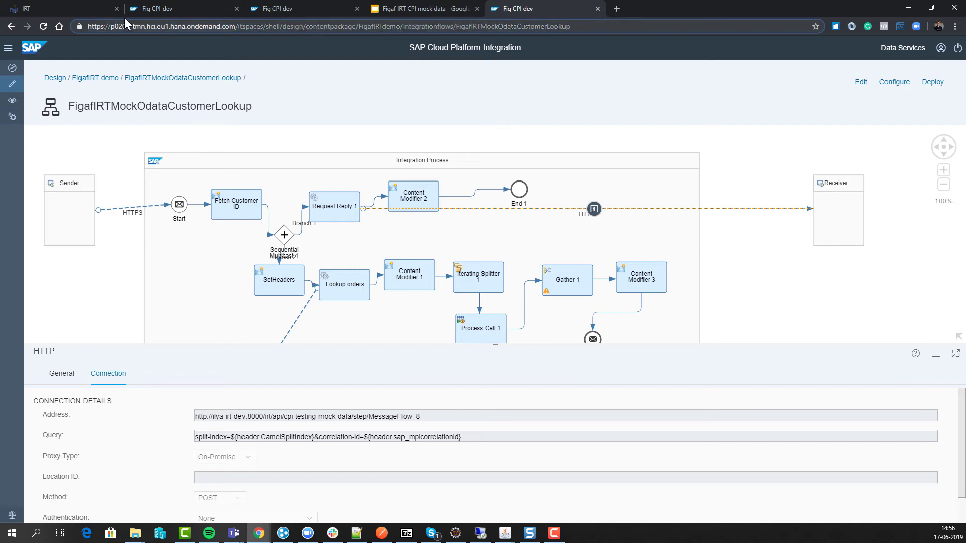
pyautogui.click(42, 27)
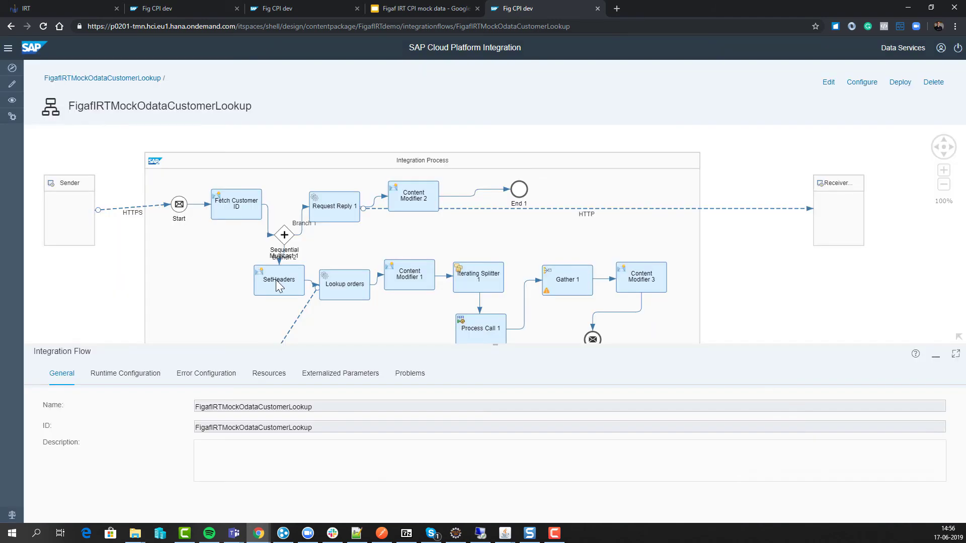
pyautogui.click(275, 280)
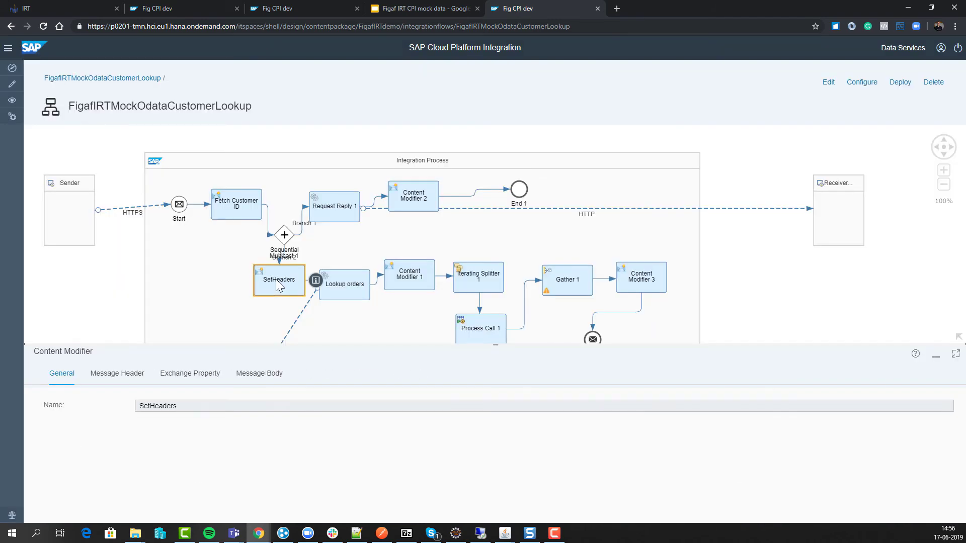
pyautogui.click(124, 383)
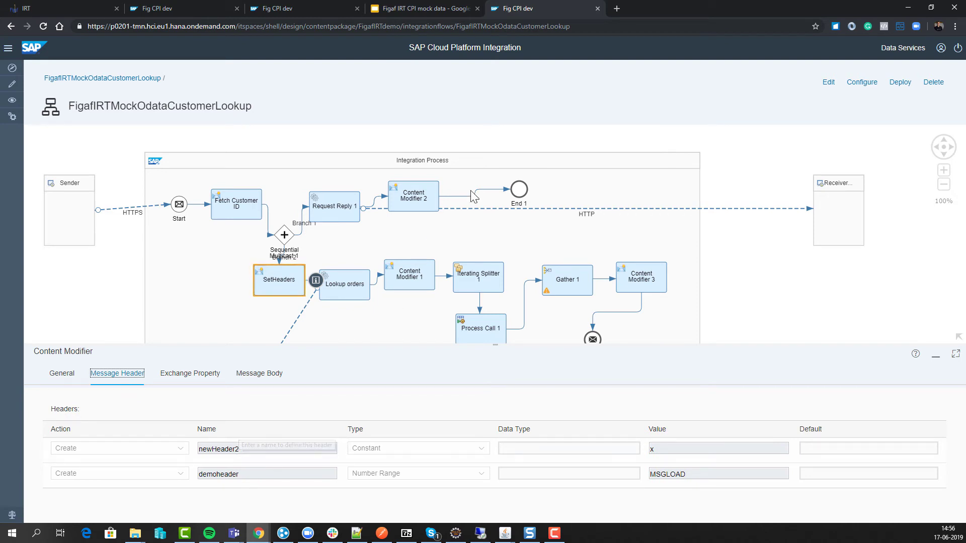
# Examine the connection details of Request Reply 1's HTTP receiver channel and the HTTP calls in the rest of the mock flow.
pyautogui.click(593, 208)
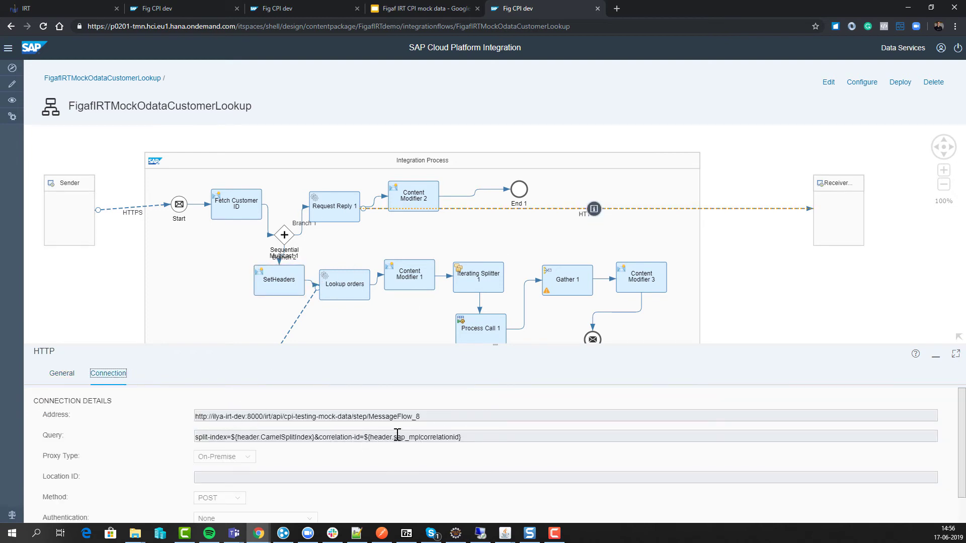
pyautogui.scroll(-10, 755, 226)
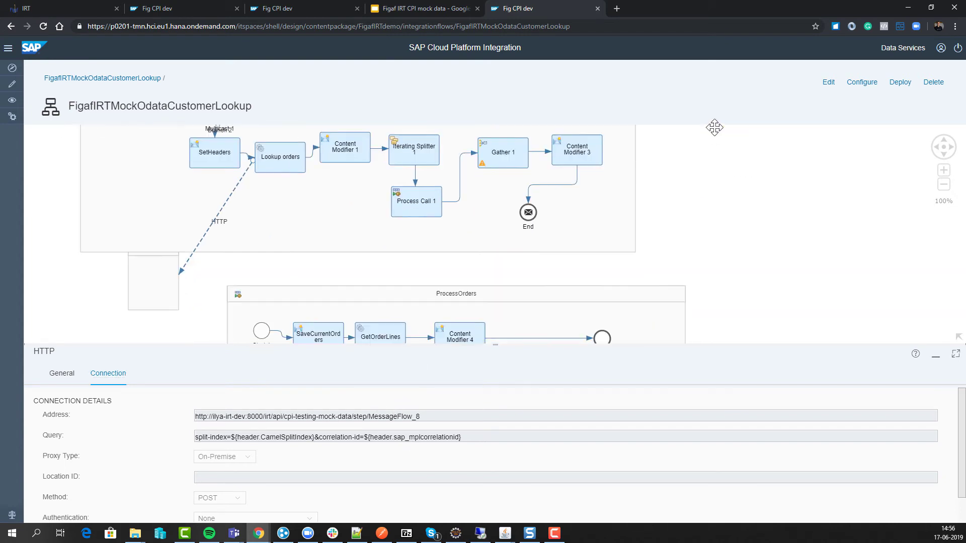
pyautogui.click(753, 268)
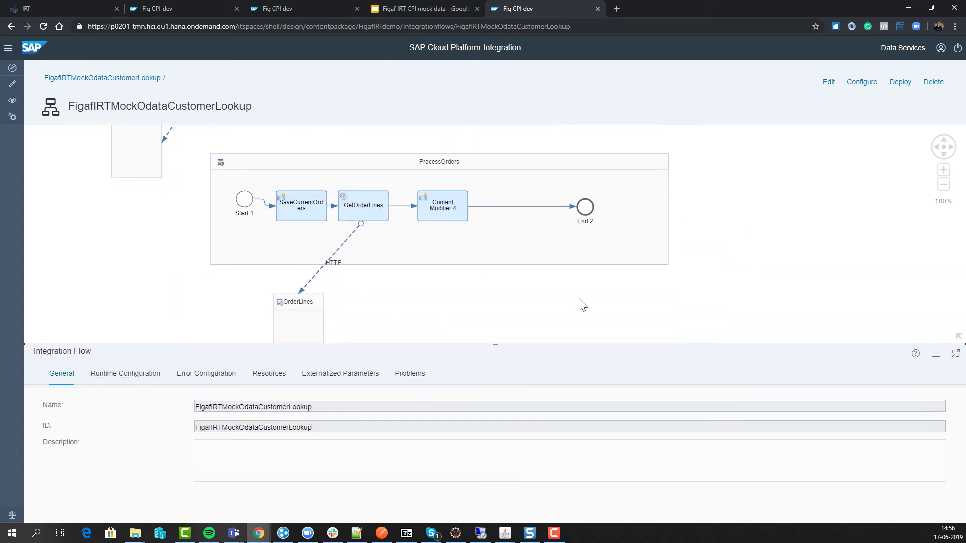
pyautogui.scroll(3, 579, 312)
pyautogui.scroll(2, 443, 191)
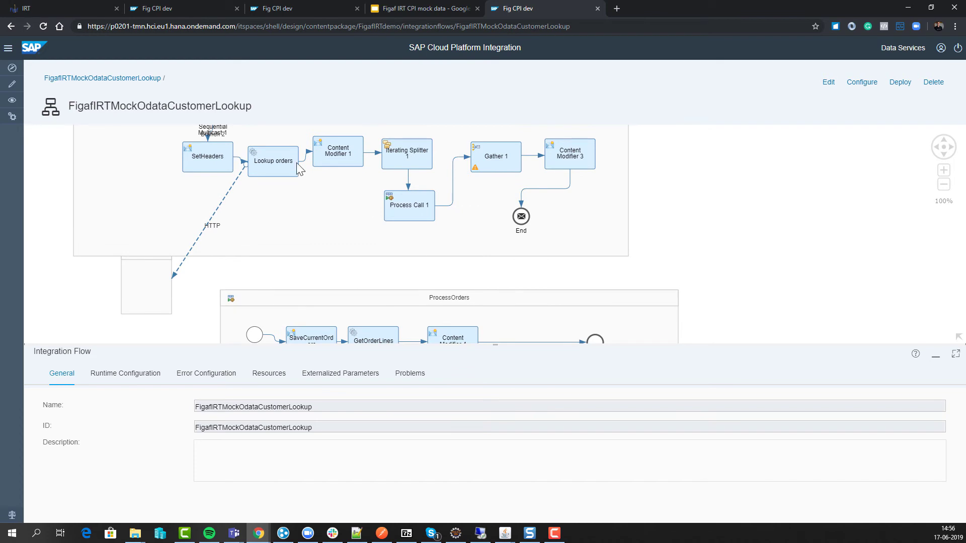
# Return to Figaf IRT and poll the remote results of the template's last test run.
pyautogui.click(44, 9)
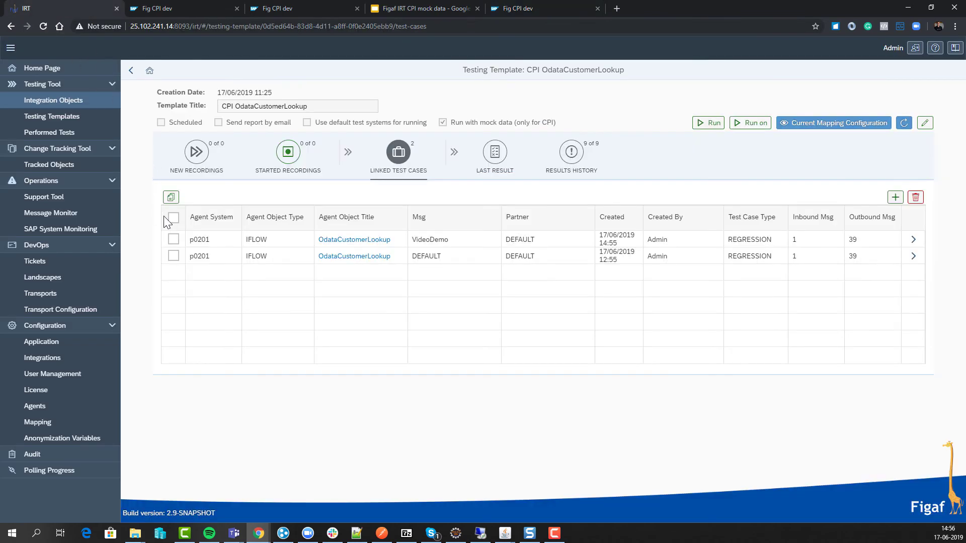
pyautogui.click(497, 166)
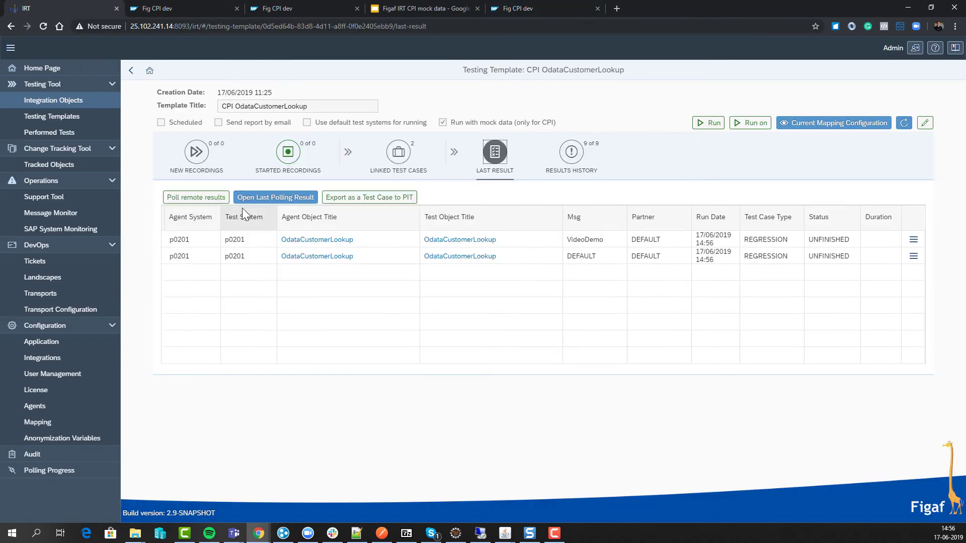
pyautogui.click(190, 200)
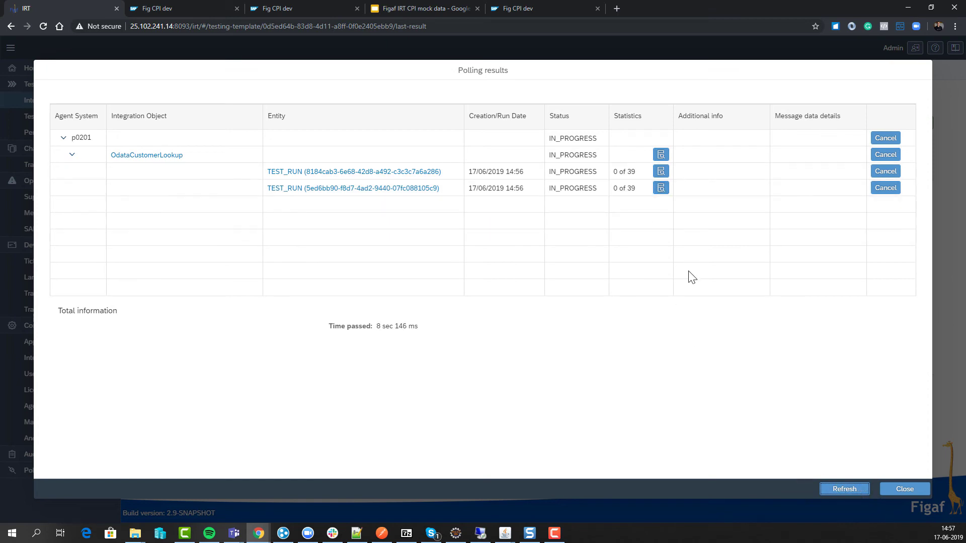
# Check the additional statistics of the first test run being polled and close the polling results.
pyautogui.click(661, 172)
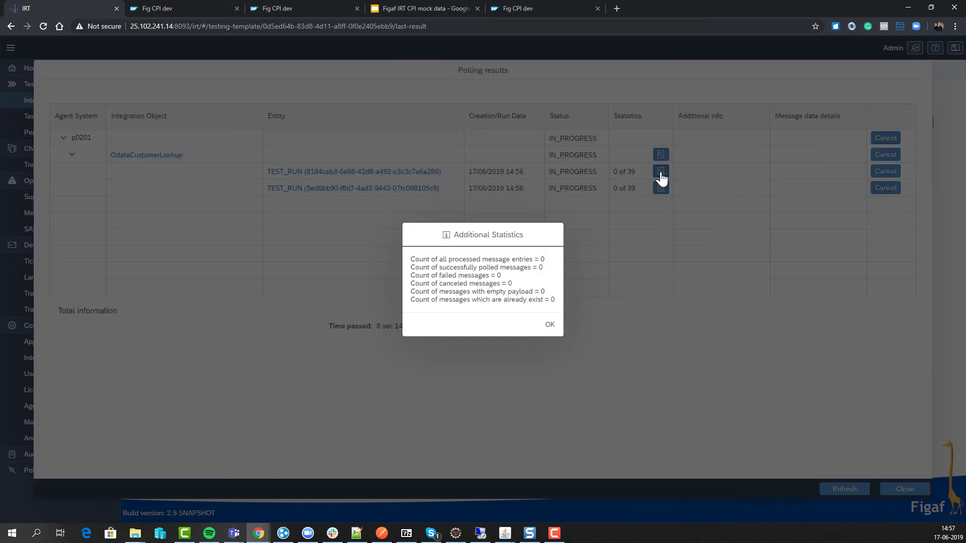
pyautogui.click(551, 324)
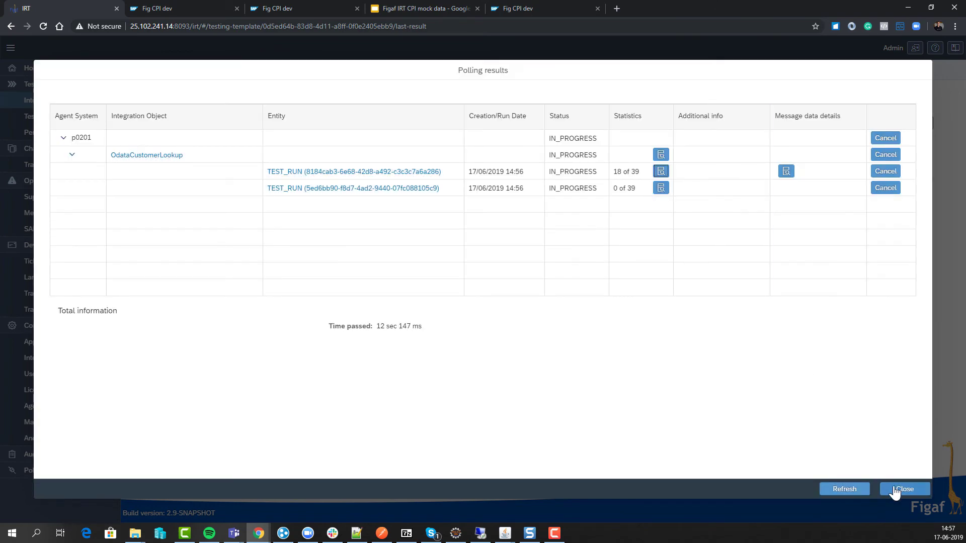
pyautogui.click(894, 488)
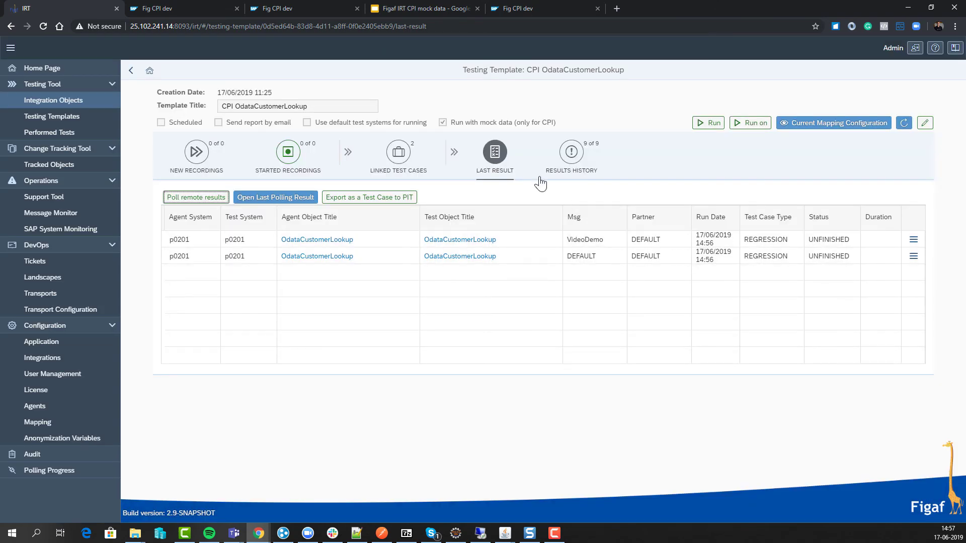
# Open the VideoDemo test run's results, refresh them and review the run and result statuses of its messages.
pyautogui.click(912, 242)
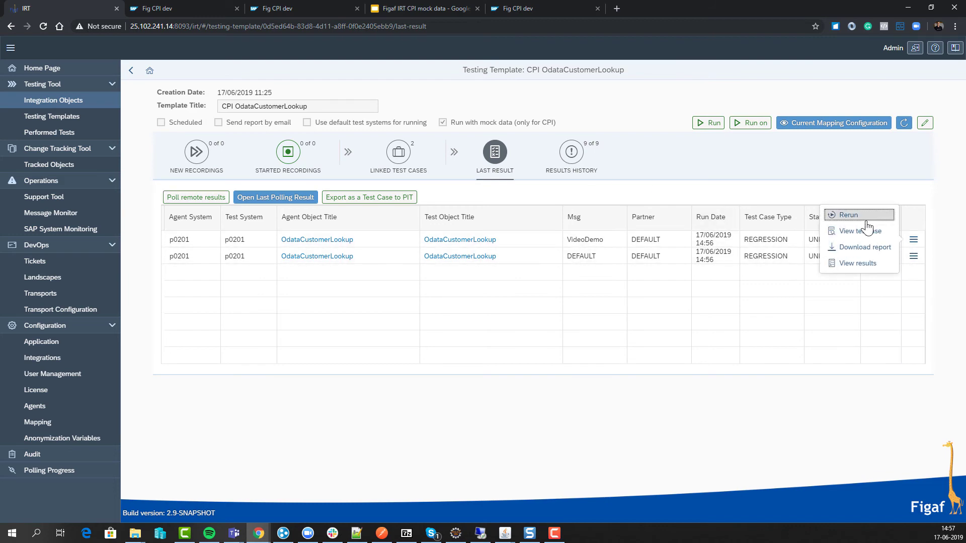
pyautogui.click(867, 264)
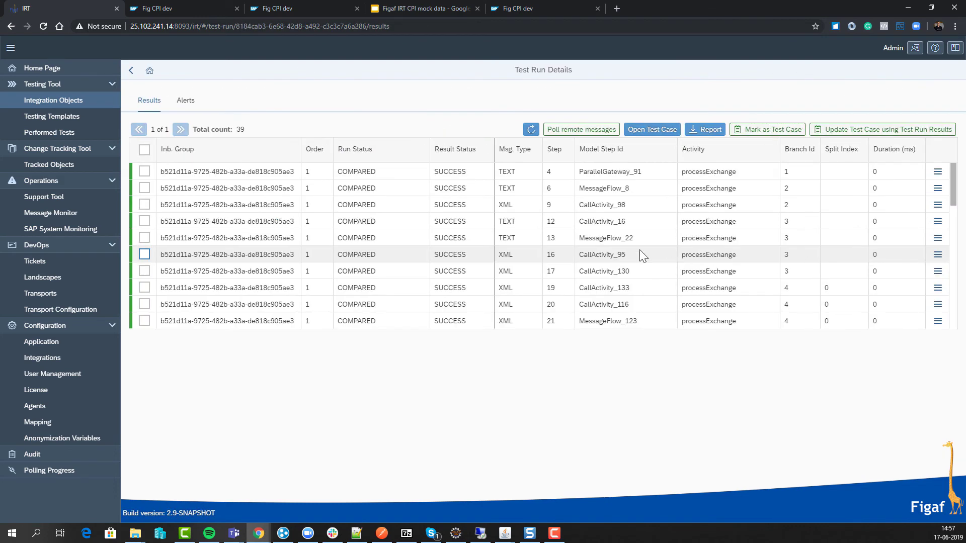
pyautogui.scroll(-5, 409, 226)
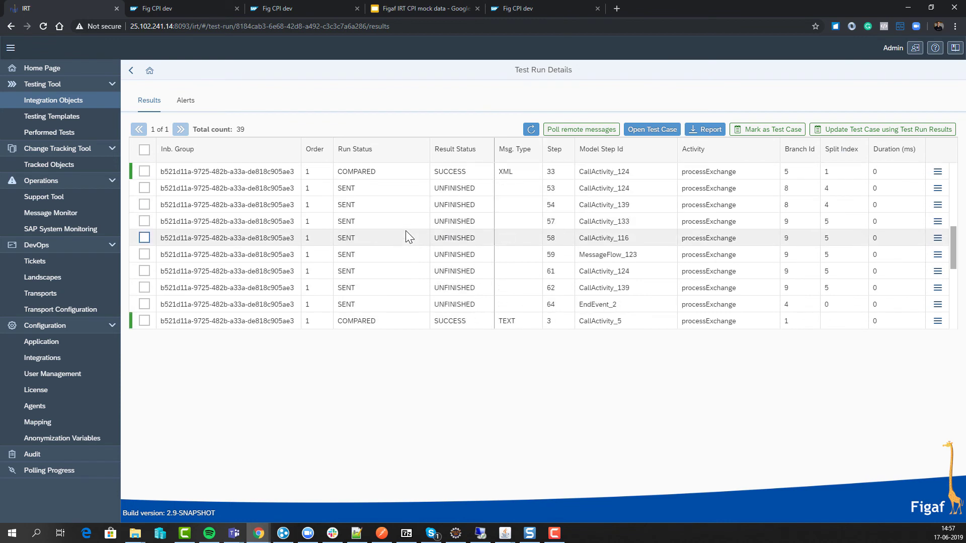
pyautogui.scroll(-2, 405, 236)
pyautogui.scroll(4, 400, 254)
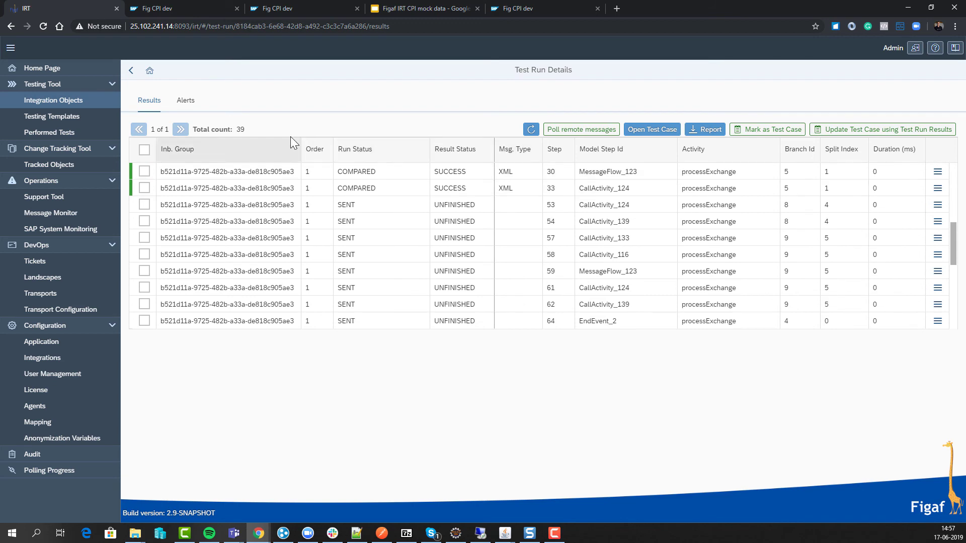
pyautogui.click(531, 131)
pyautogui.scroll(-5, 524, 297)
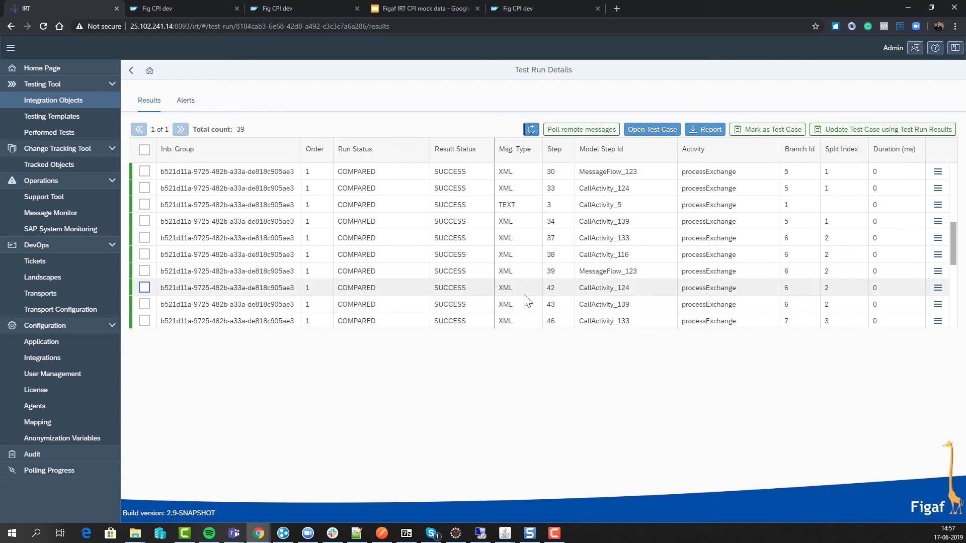
# Leave the VideoDemo results and open the results of the DEFAULT message's test run in the template.
pyautogui.click(131, 71)
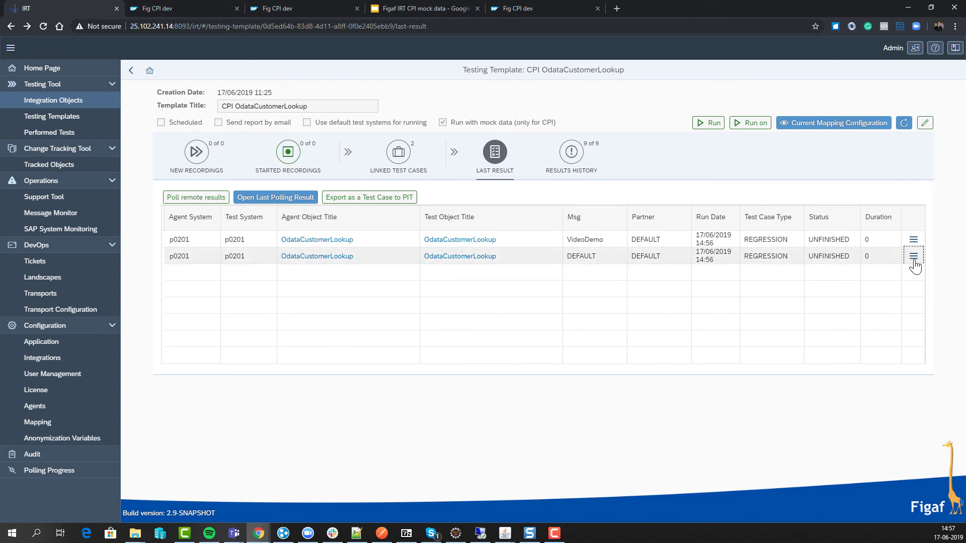
pyautogui.click(913, 256)
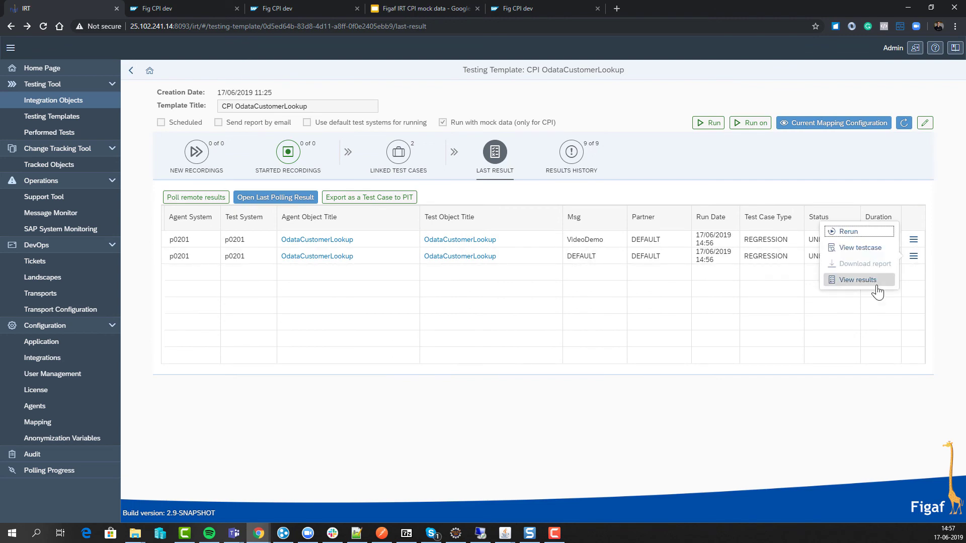
pyautogui.click(876, 285)
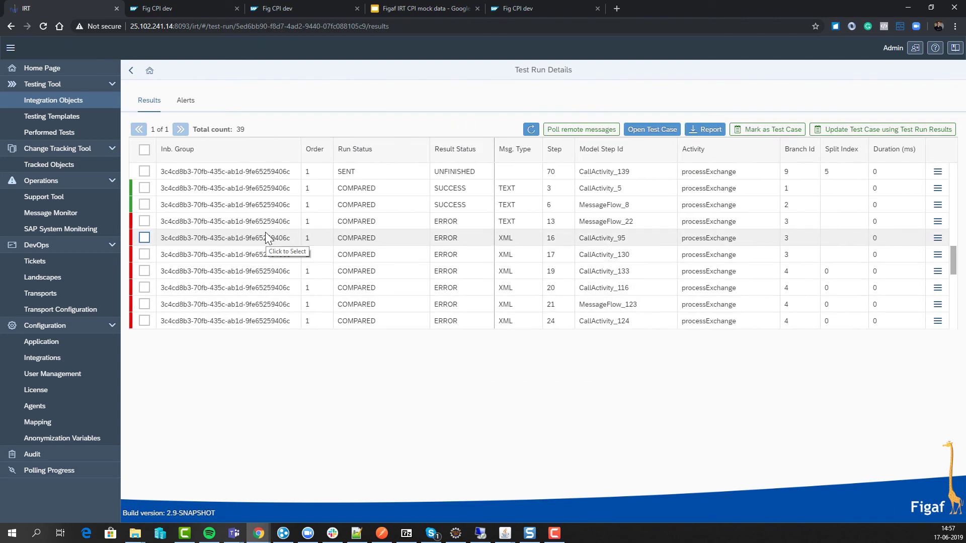
# Review the payload and message properties differences of the MessageFlow_22 message at step 13, and return to the testing template.
pyautogui.click(267, 239)
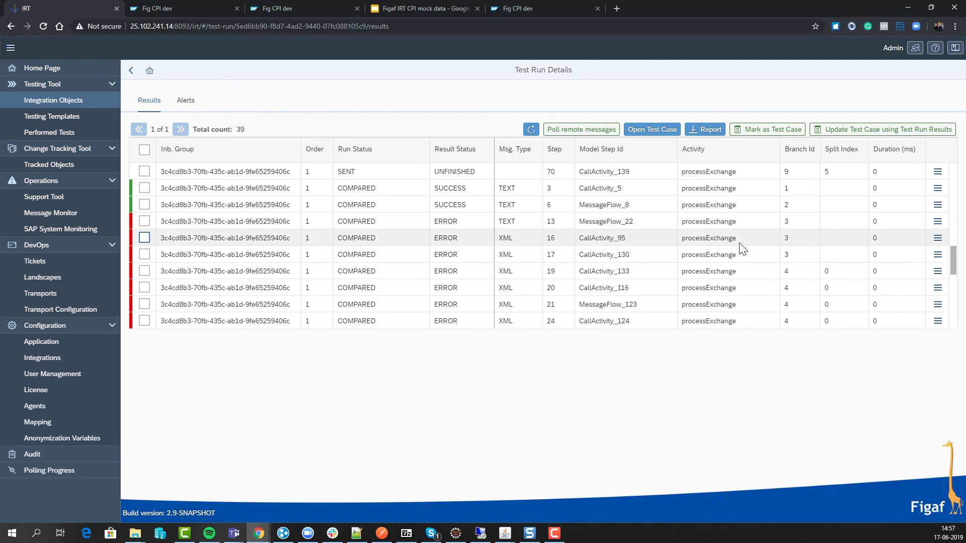
pyautogui.click(938, 226)
pyautogui.click(894, 244)
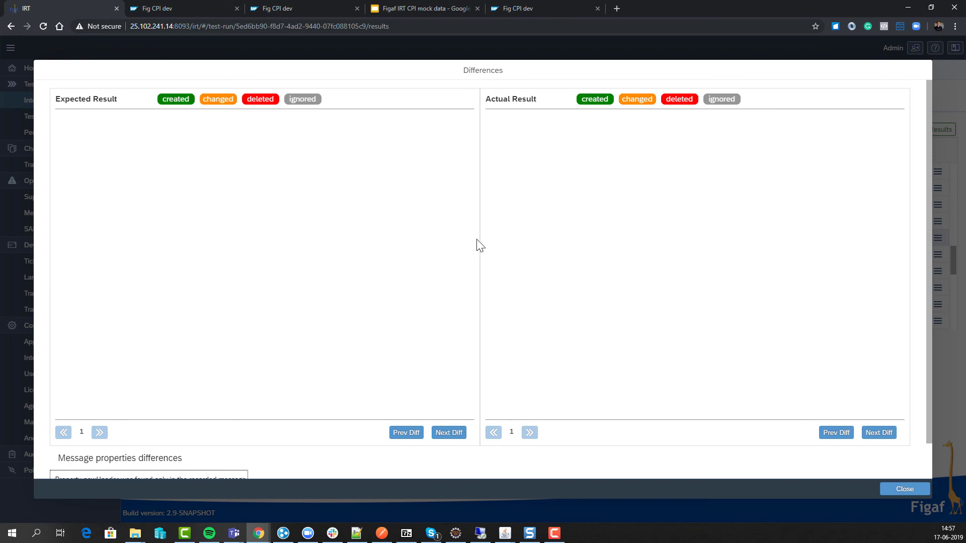
pyautogui.scroll(-2, 387, 342)
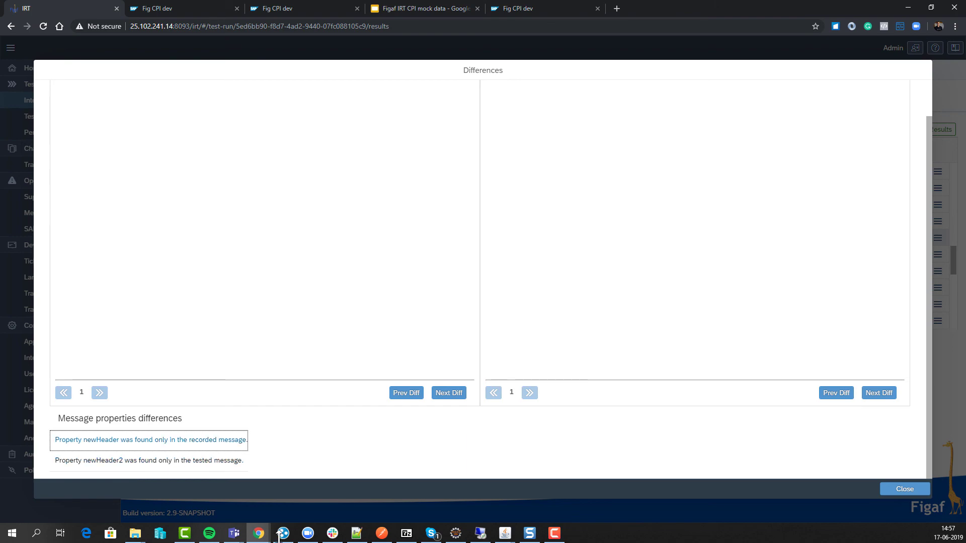
pyautogui.click(905, 490)
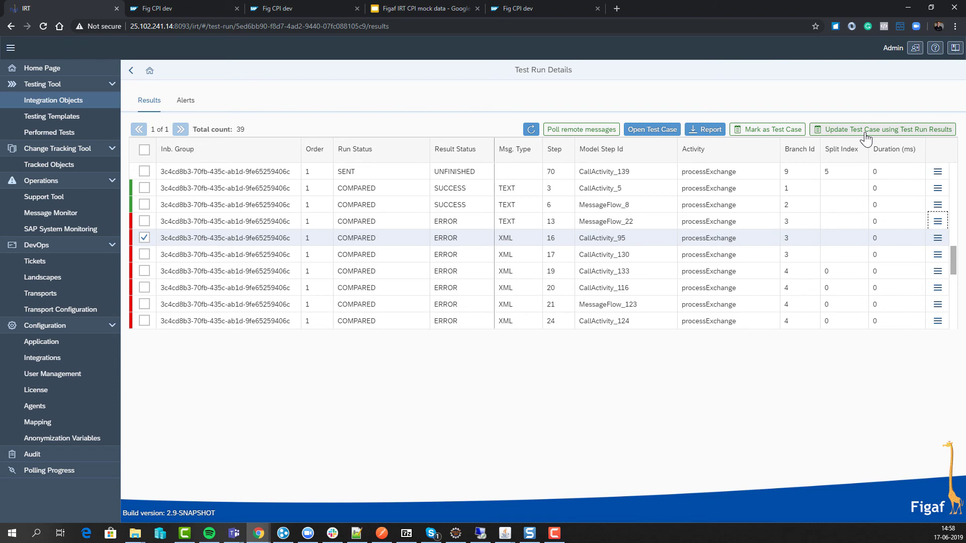
pyautogui.click(131, 71)
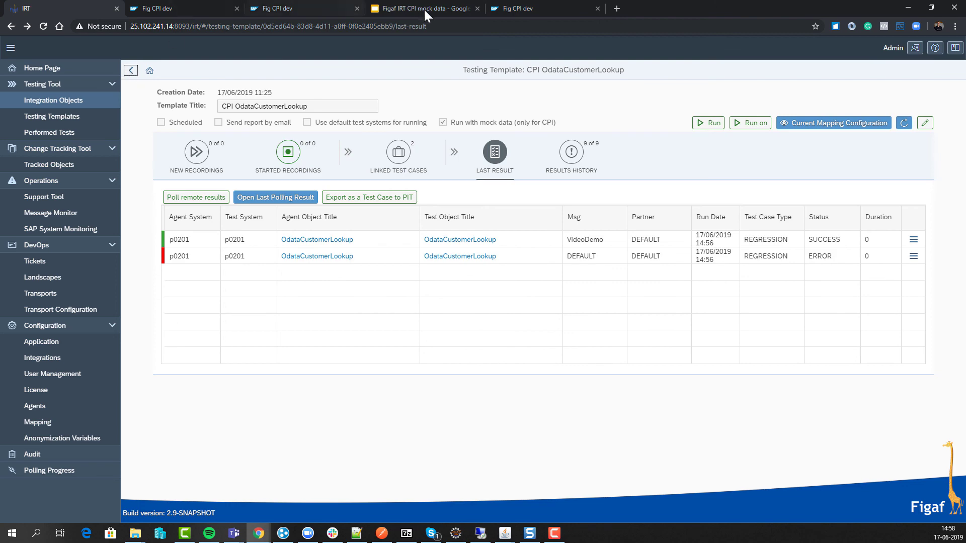
# Switch to SAP Cloud Platform Integration and open the past hour's processed messages for all integration flows.
pyautogui.click(292, 8)
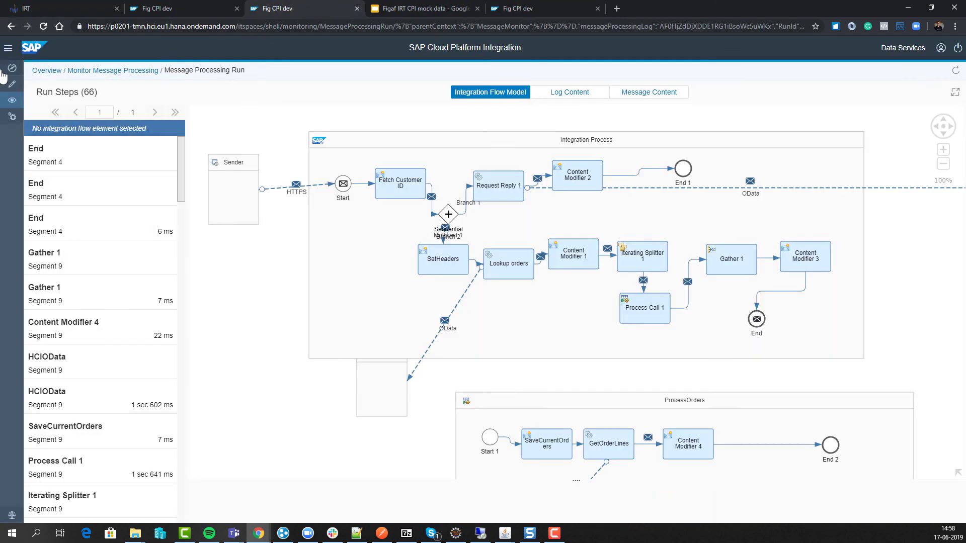
pyautogui.click(13, 100)
pyautogui.click(88, 165)
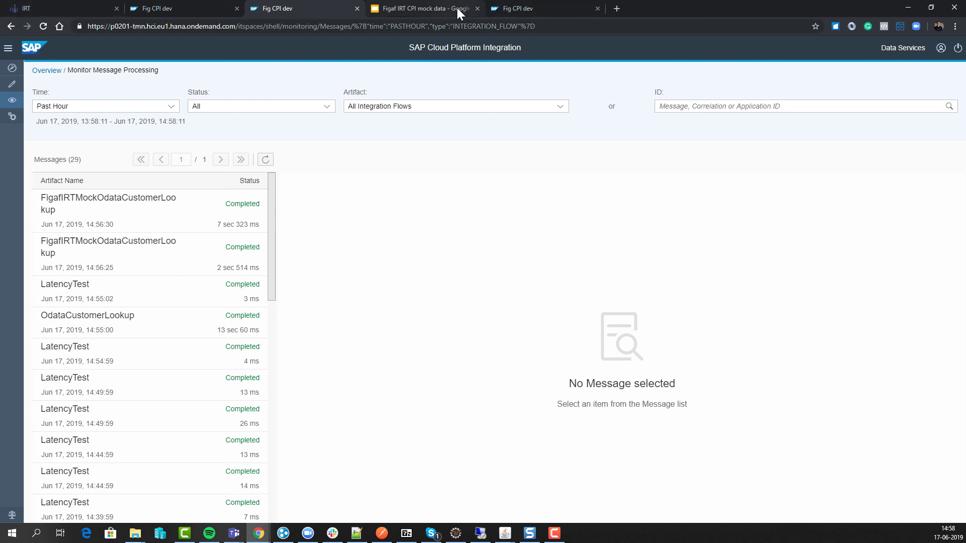
# Switch to the Figaf IRT CPI mock data presentation in Google Slides and present it from the Demo slide to Limitations.
pyautogui.click(402, 10)
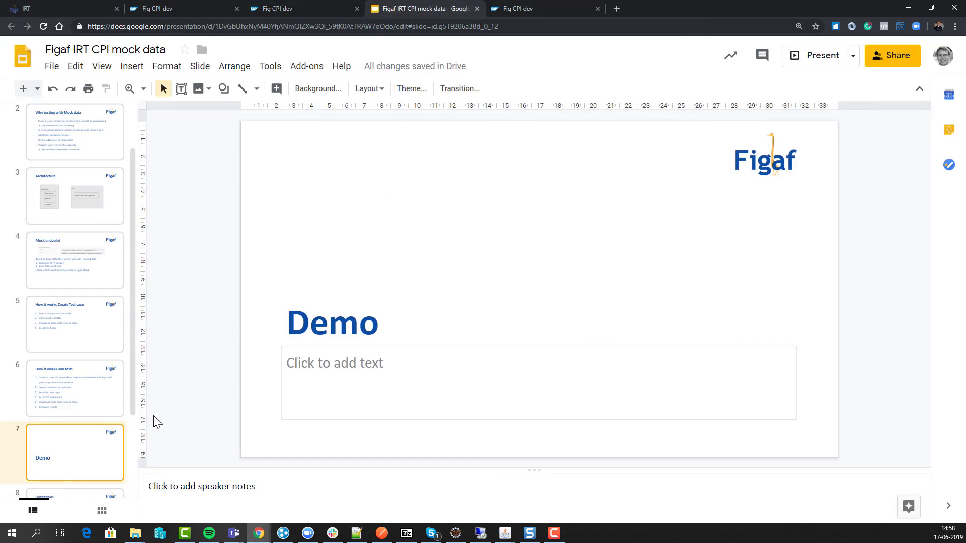
pyautogui.scroll(-1, 95, 437)
pyautogui.click(822, 59)
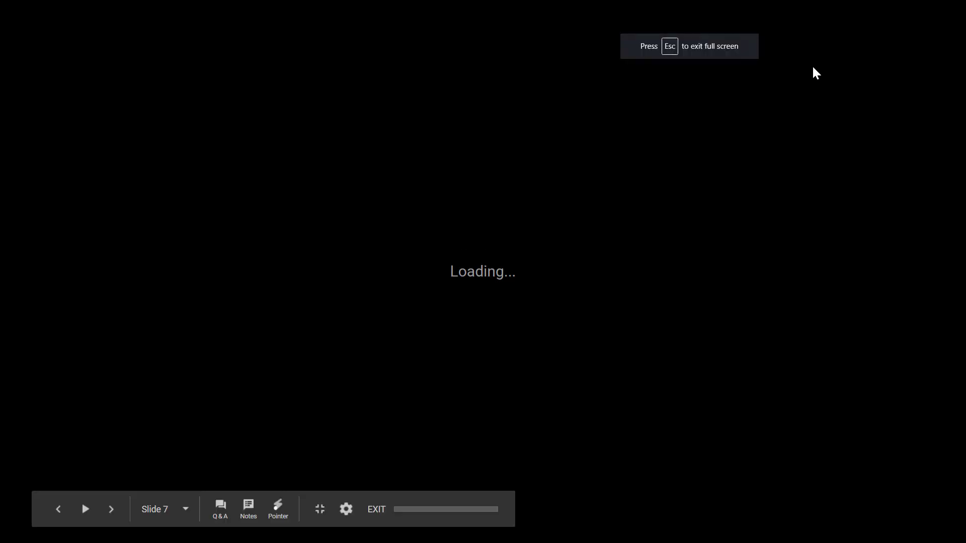
pyautogui.press('Right')
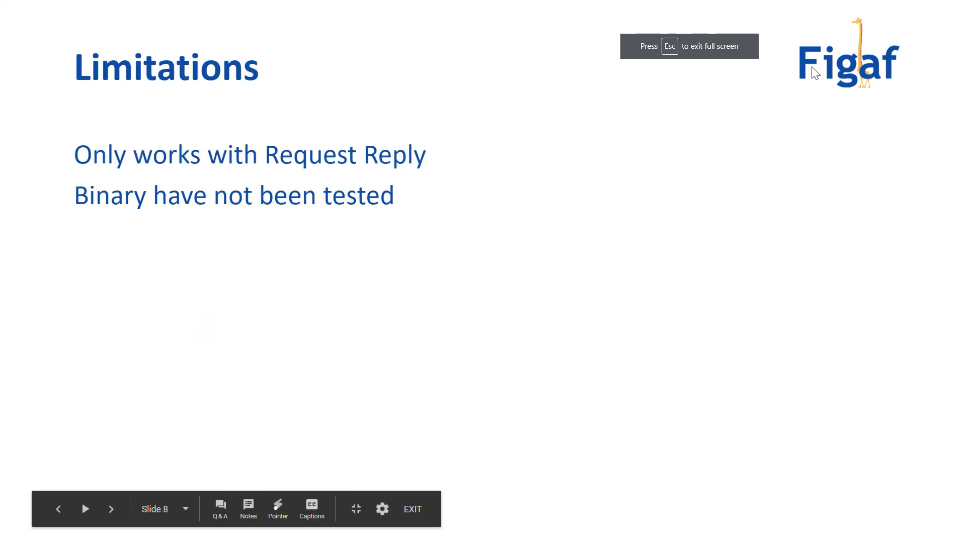